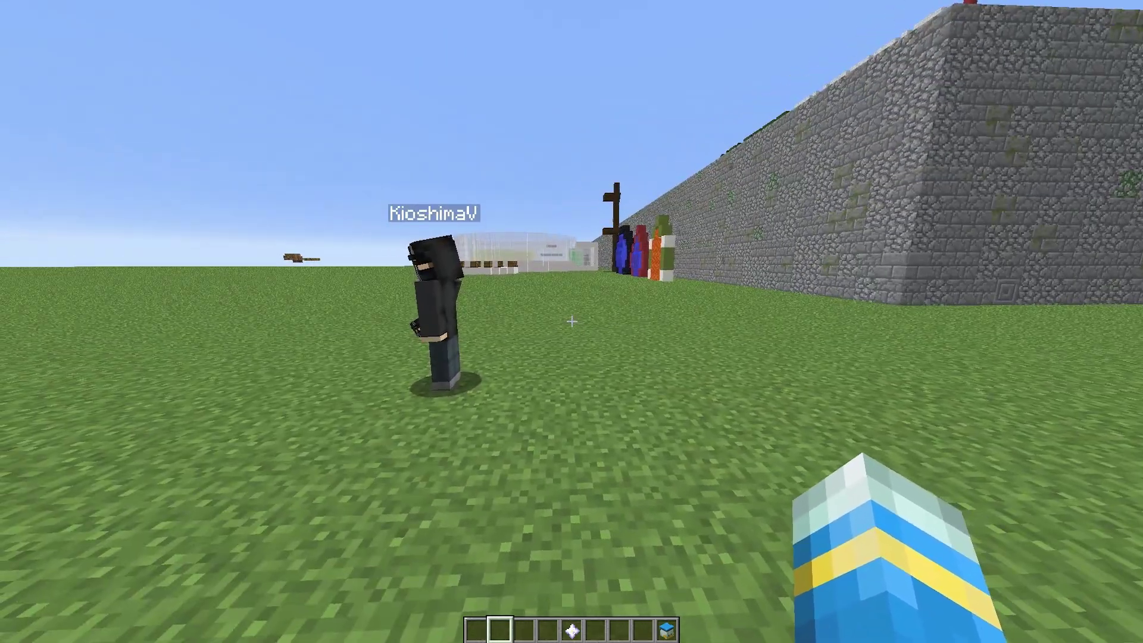
Open the Friends menu with the friends item to view the empty friends list, and close it.
scroll(571, 322, down, 6)
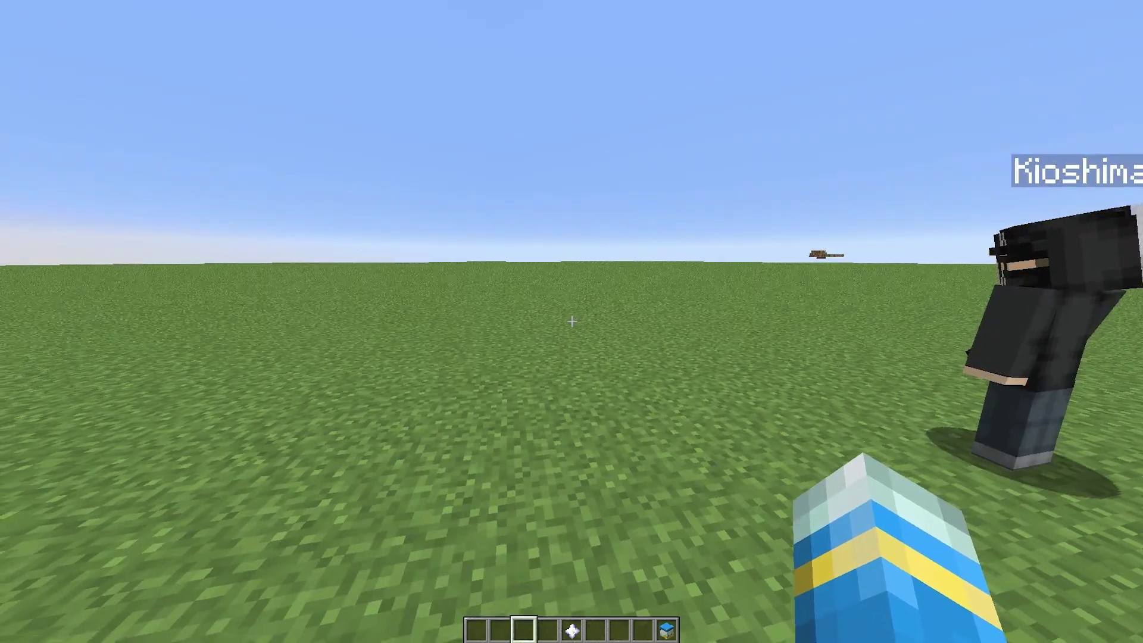
key(9)
right_click(571, 321)
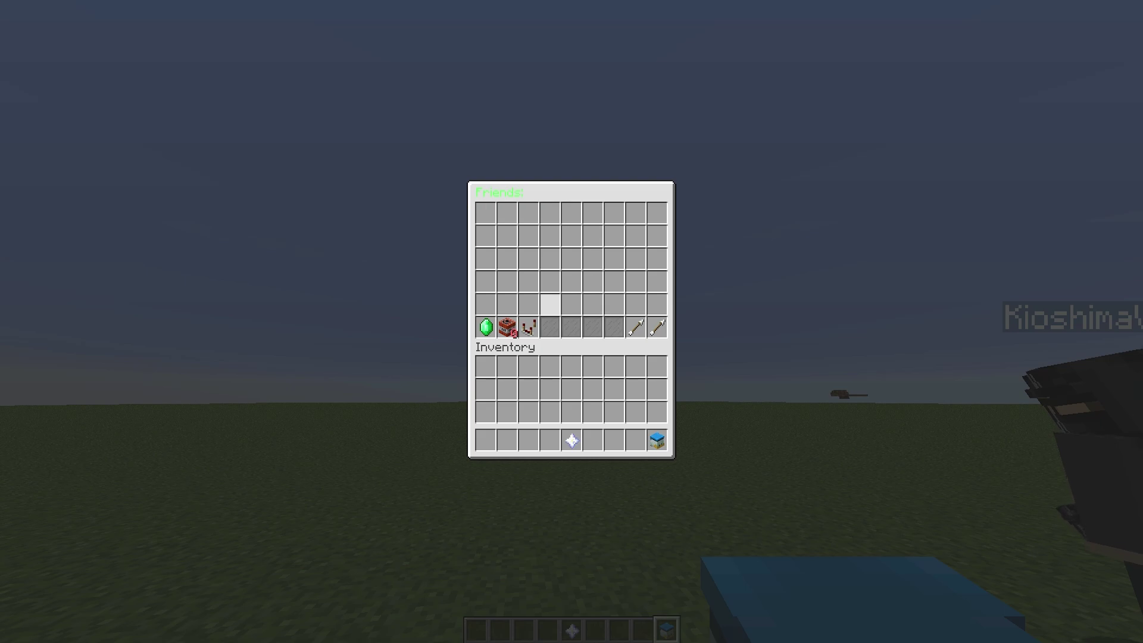
key(Escape)
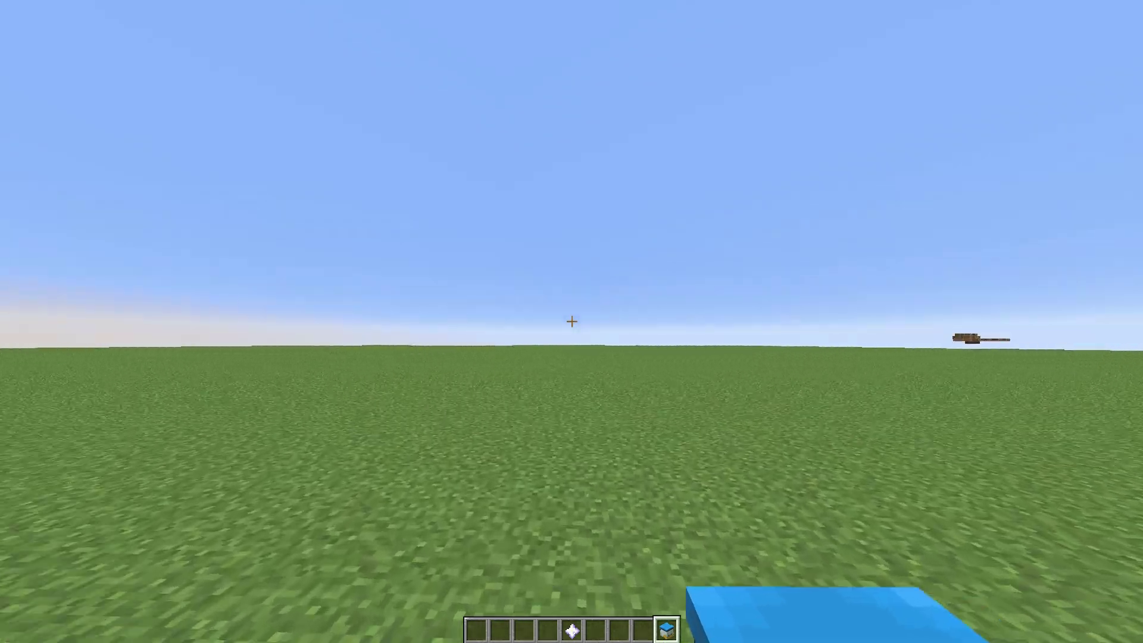
Accept the other player's pending friend request from the chat history.
key(t)
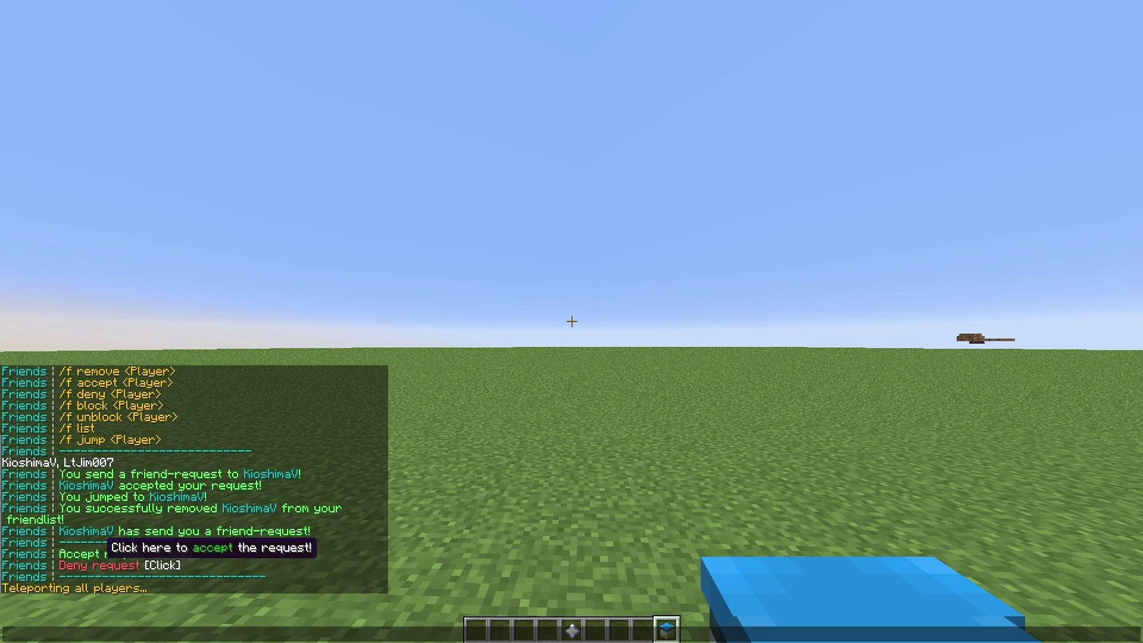
click(86, 552)
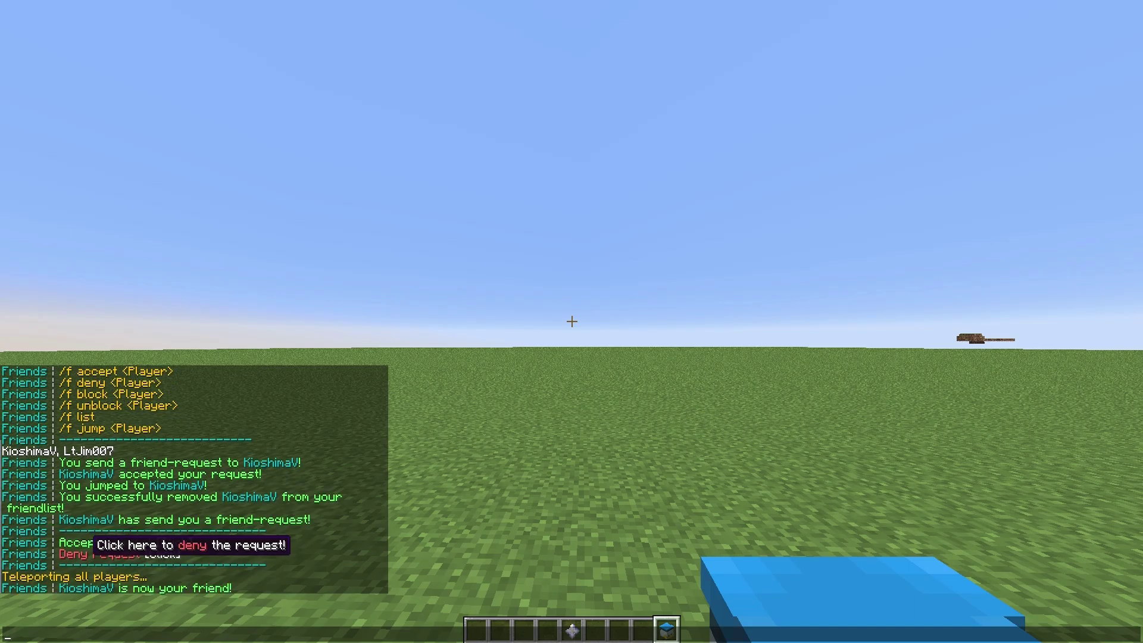
key(Escape)
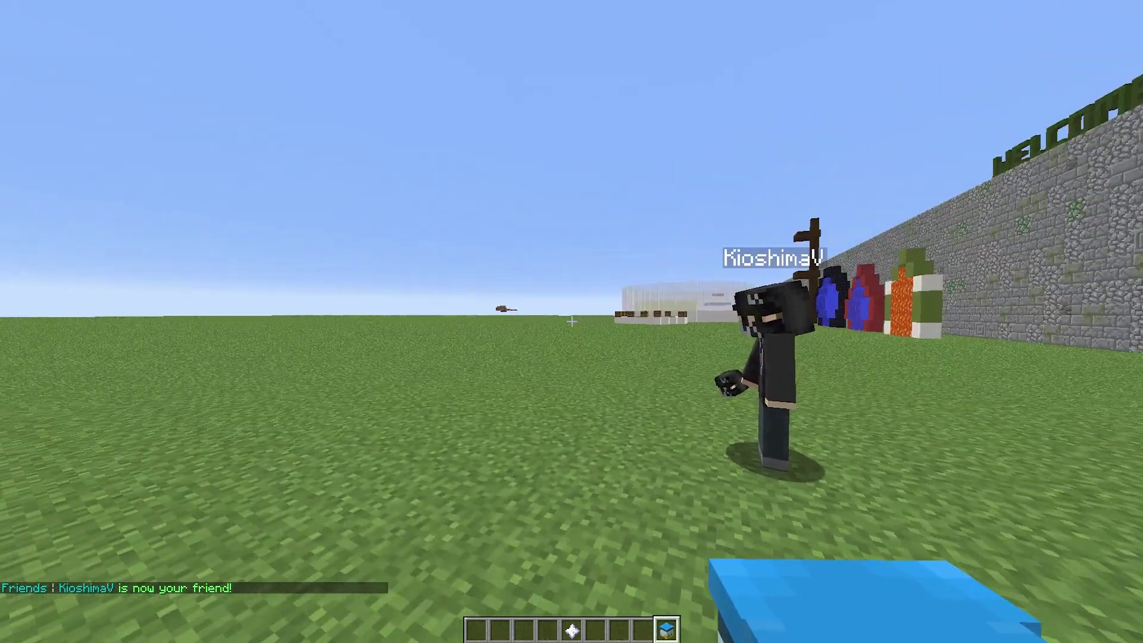
Examine the current friend requests and the blocked players in the Friends menu.
right_click(571, 321)
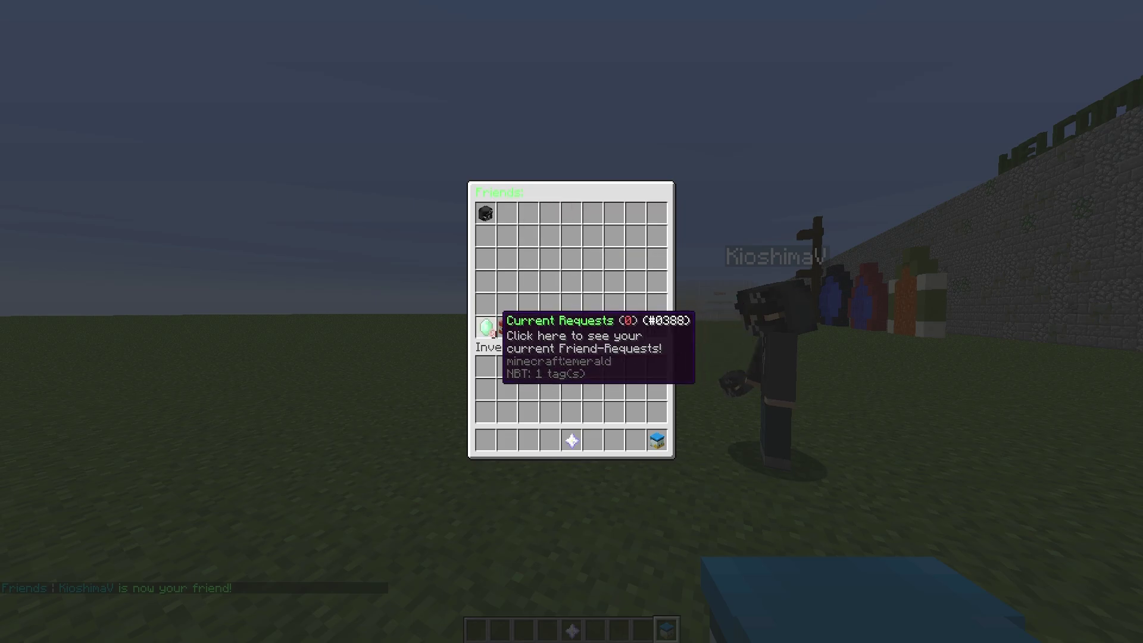
click(487, 326)
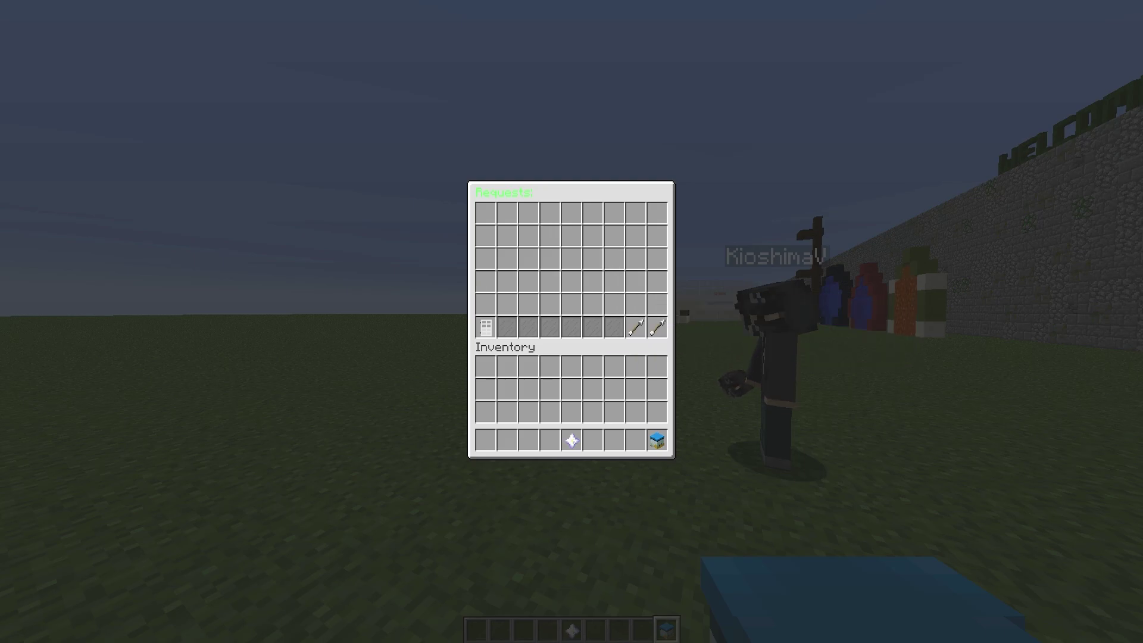
click(485, 327)
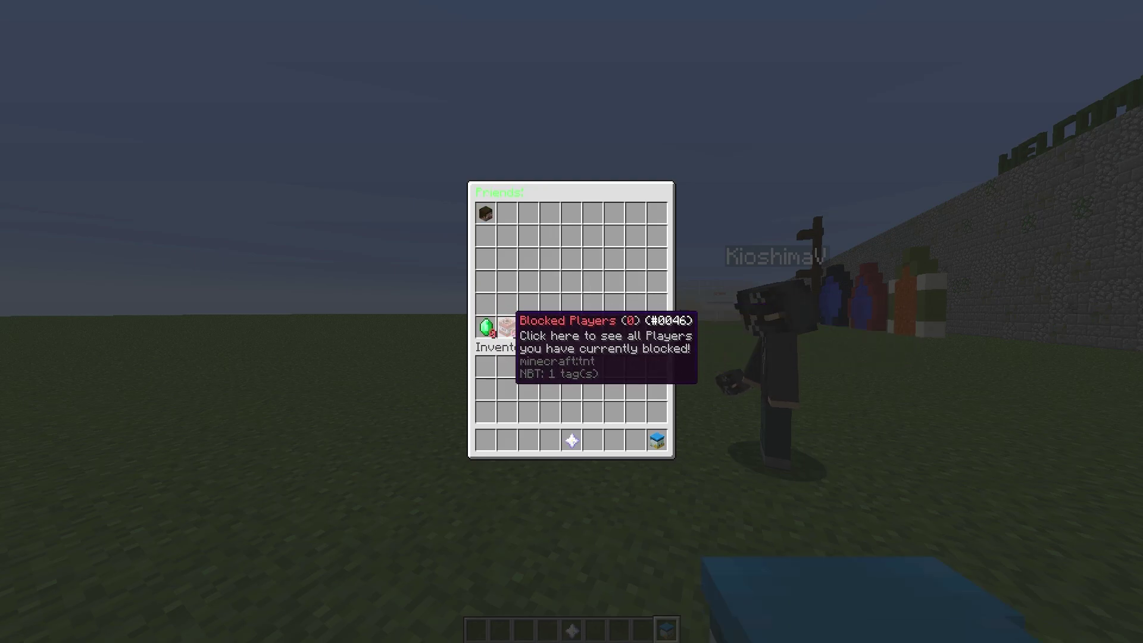
click(506, 326)
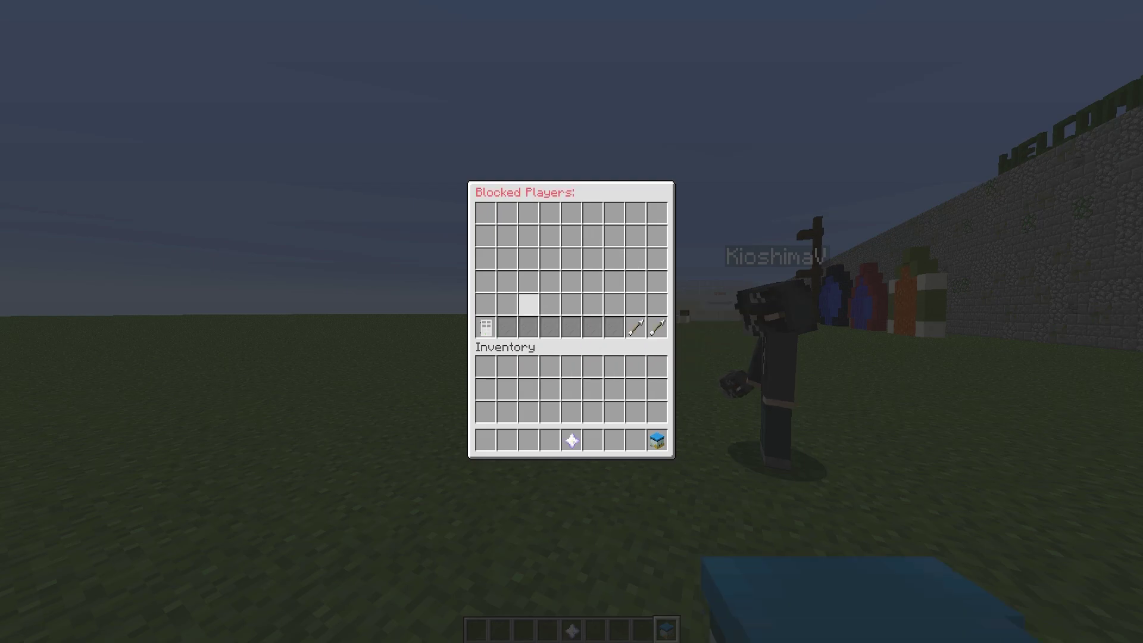
click(486, 326)
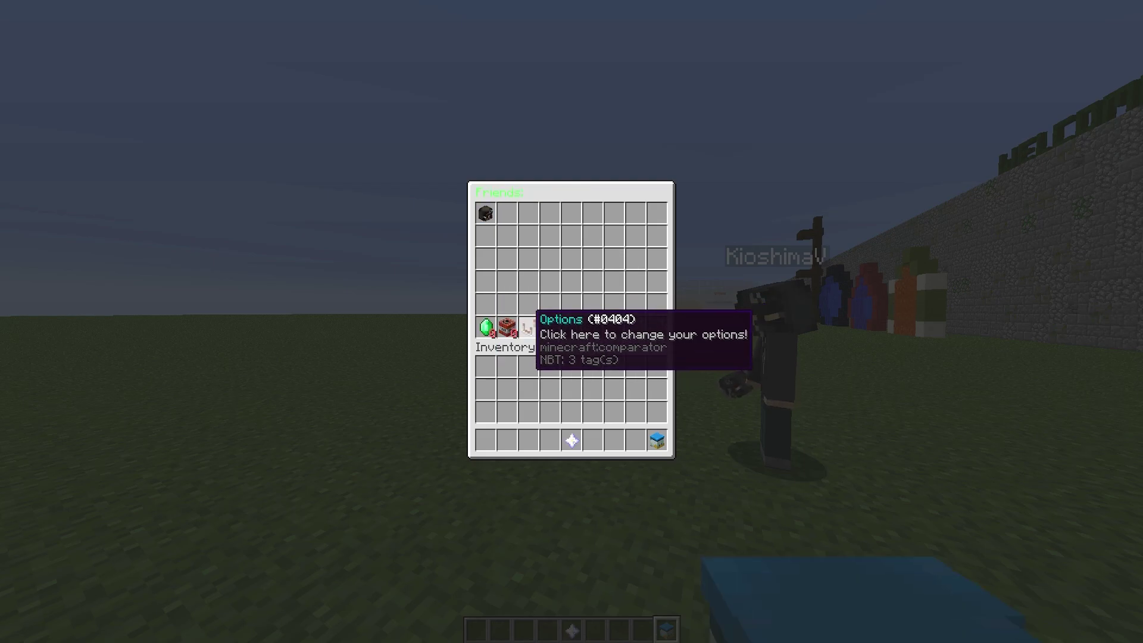
Disable the option under the player head in the Friends options and return to the friends list.
click(528, 326)
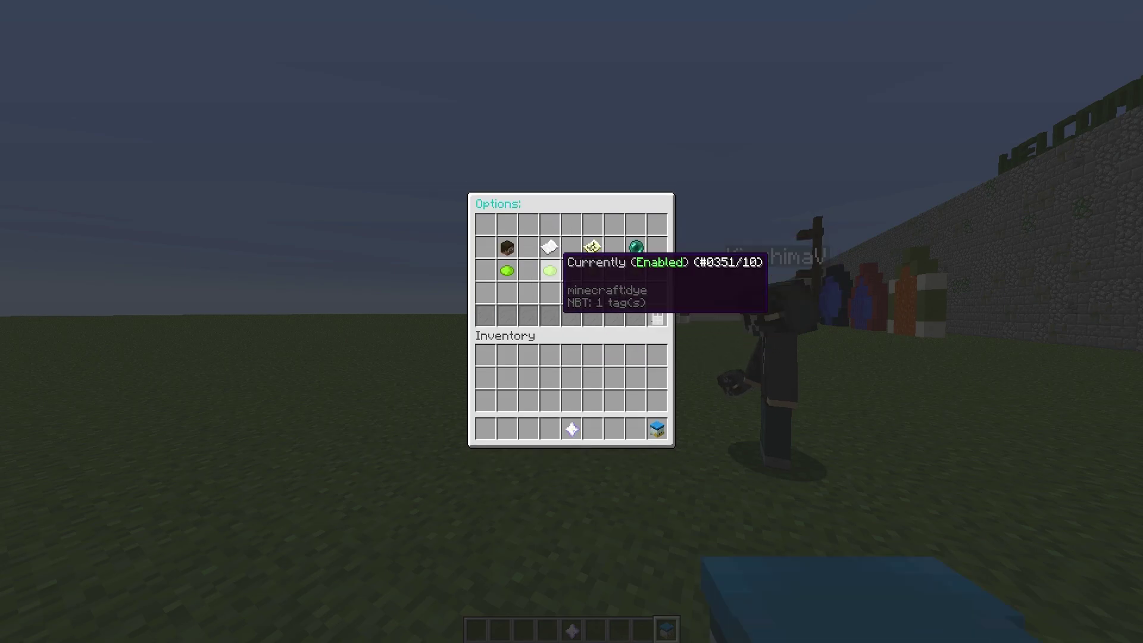
click(506, 269)
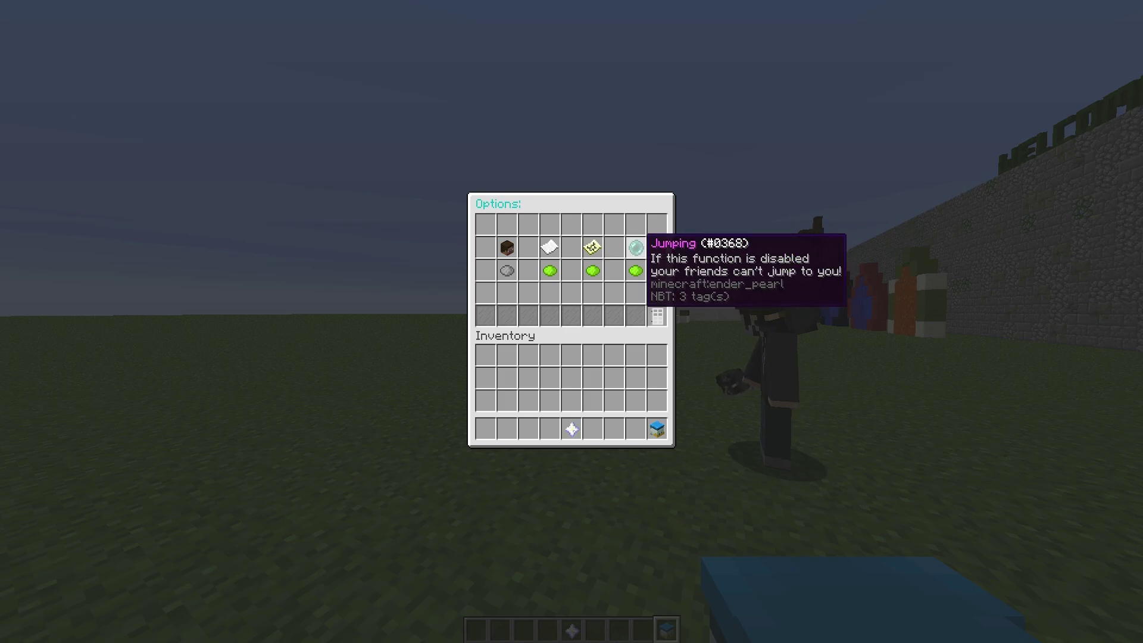
click(657, 316)
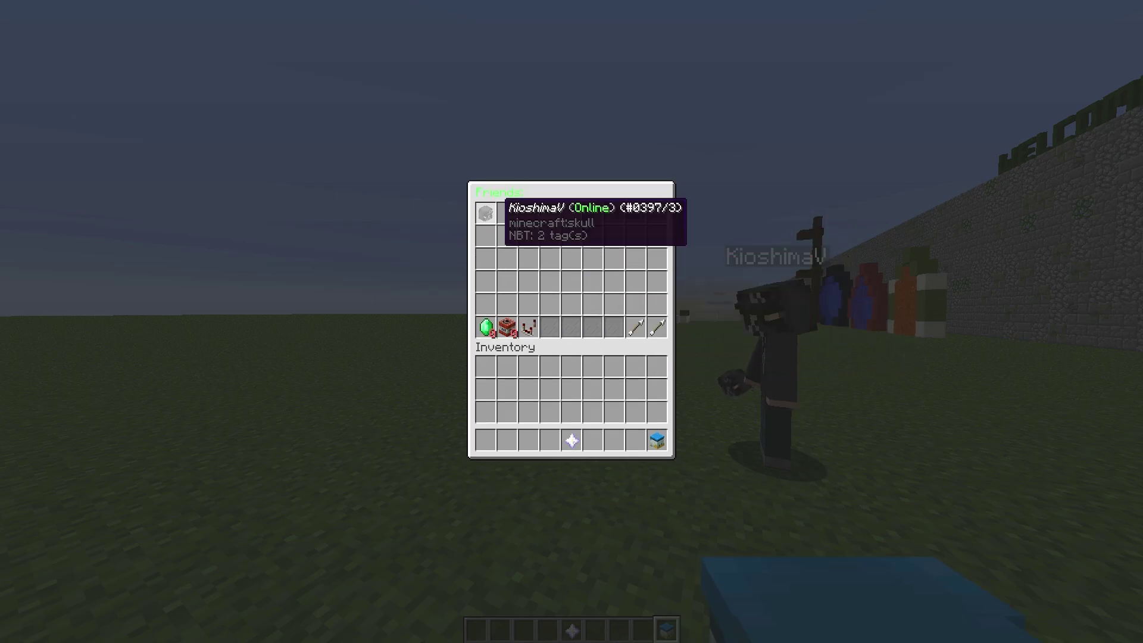
Jump to the online friend from their friend page and back away to face them.
click(494, 207)
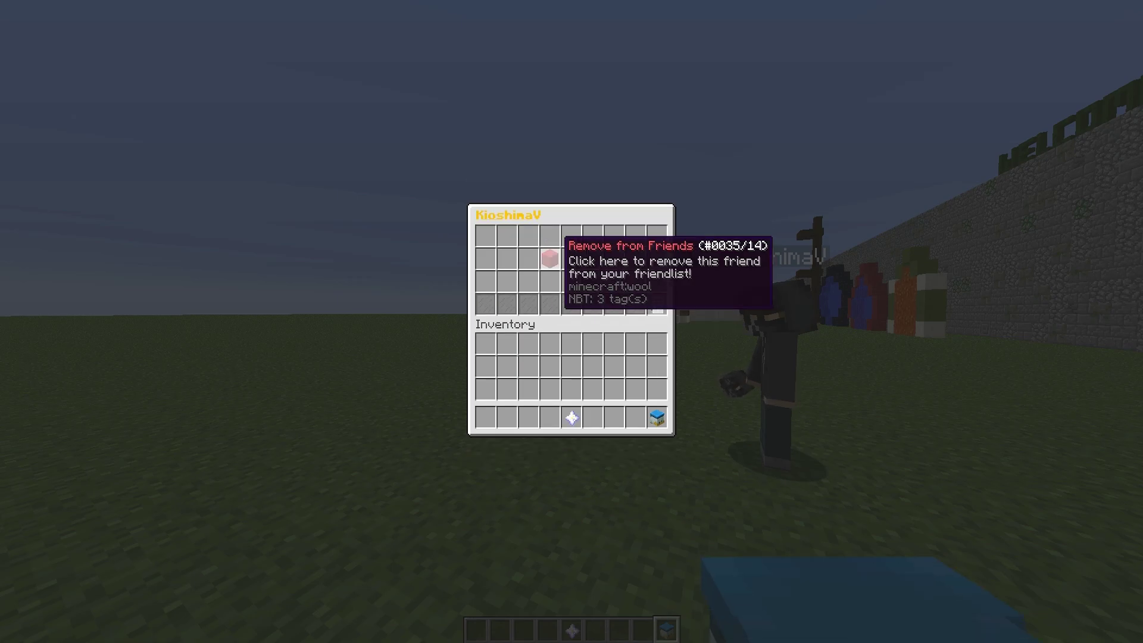
click(593, 259)
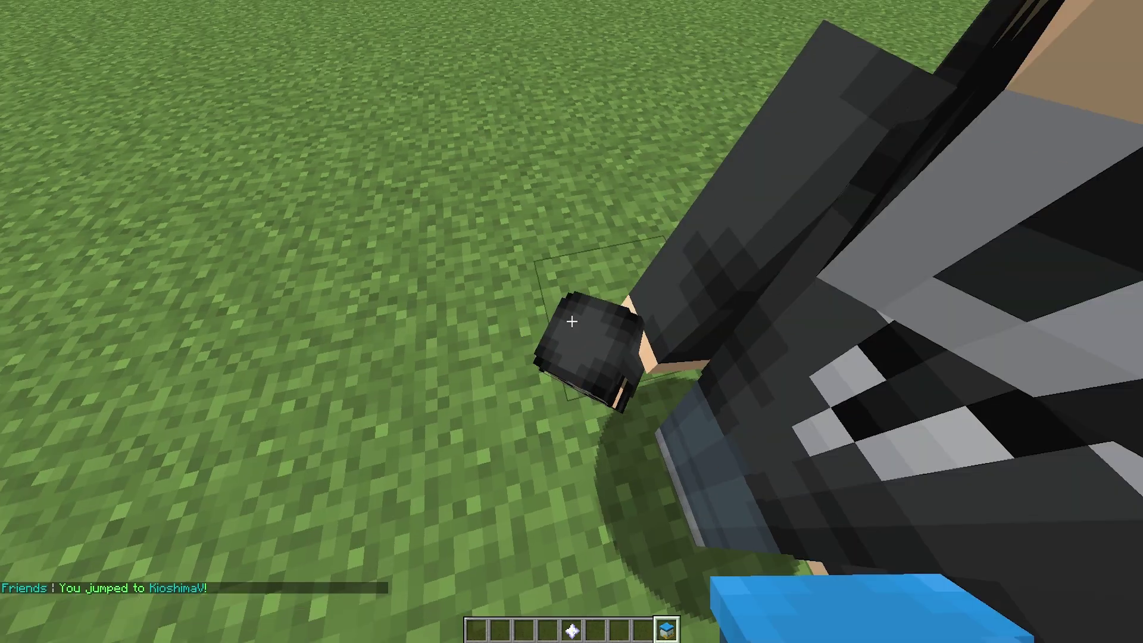
key(s)
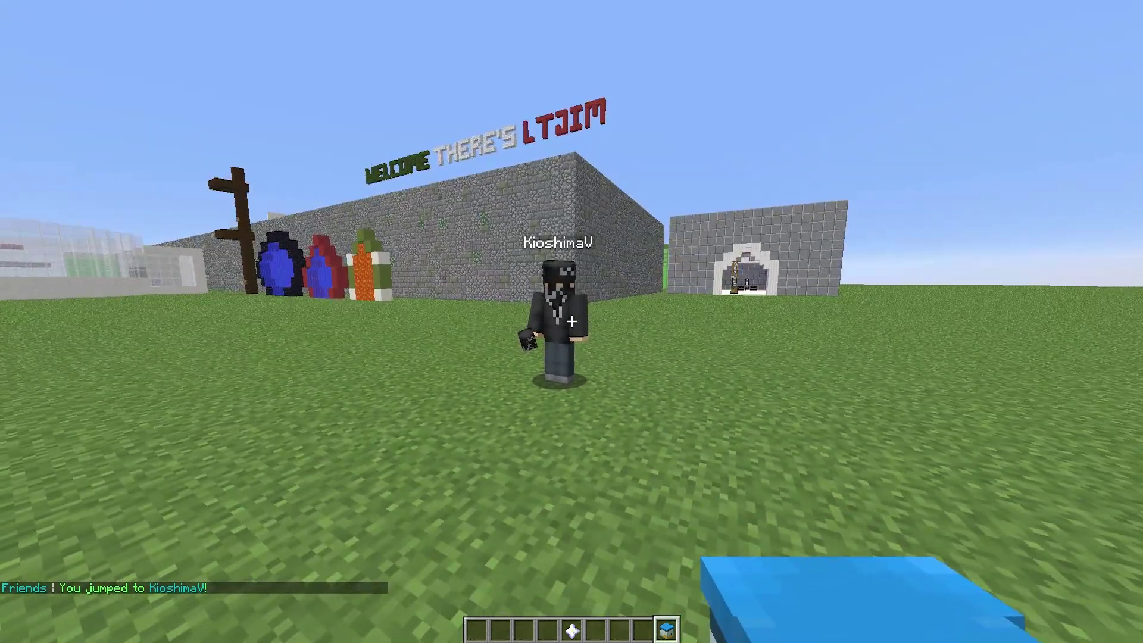
Show the friend commands in chat with /f and list the online friends.
key(slash)
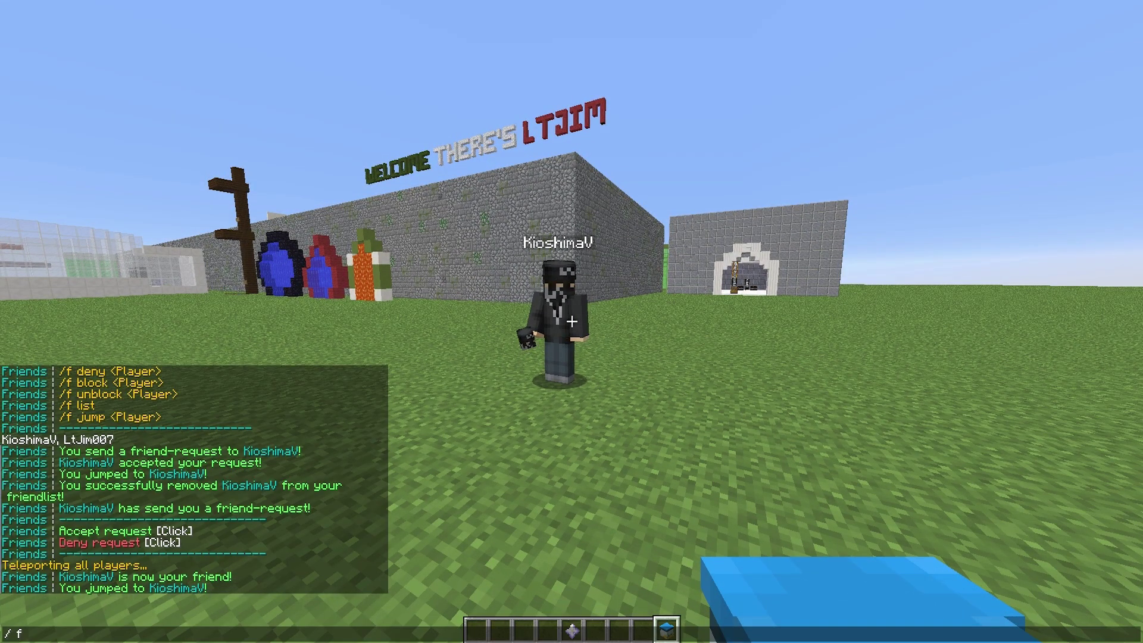
key(Return)
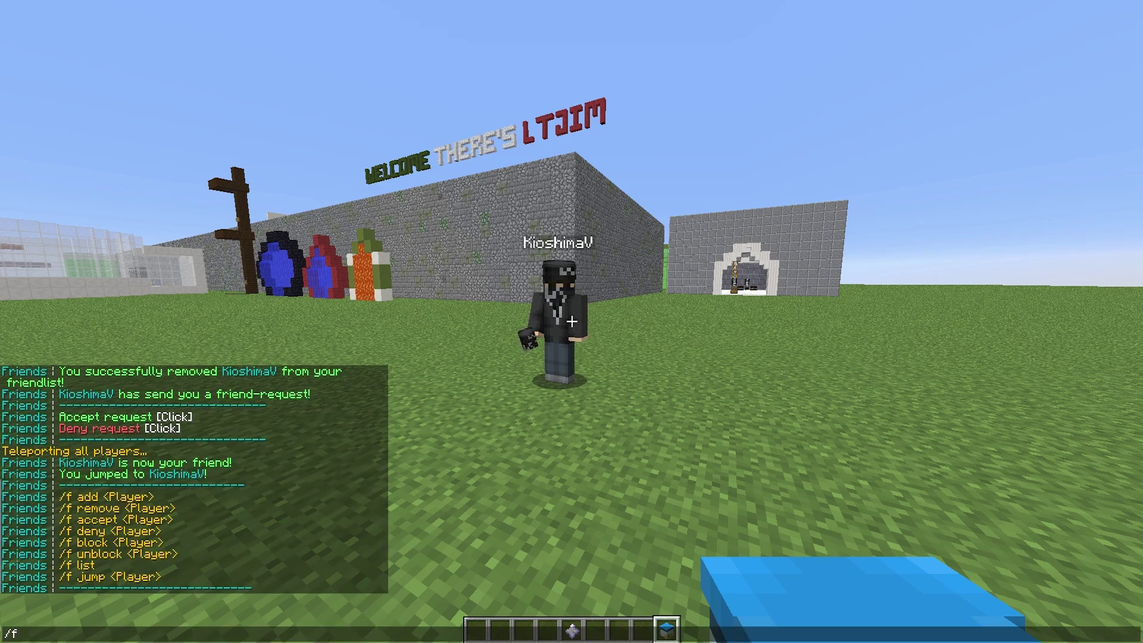
key(Return)
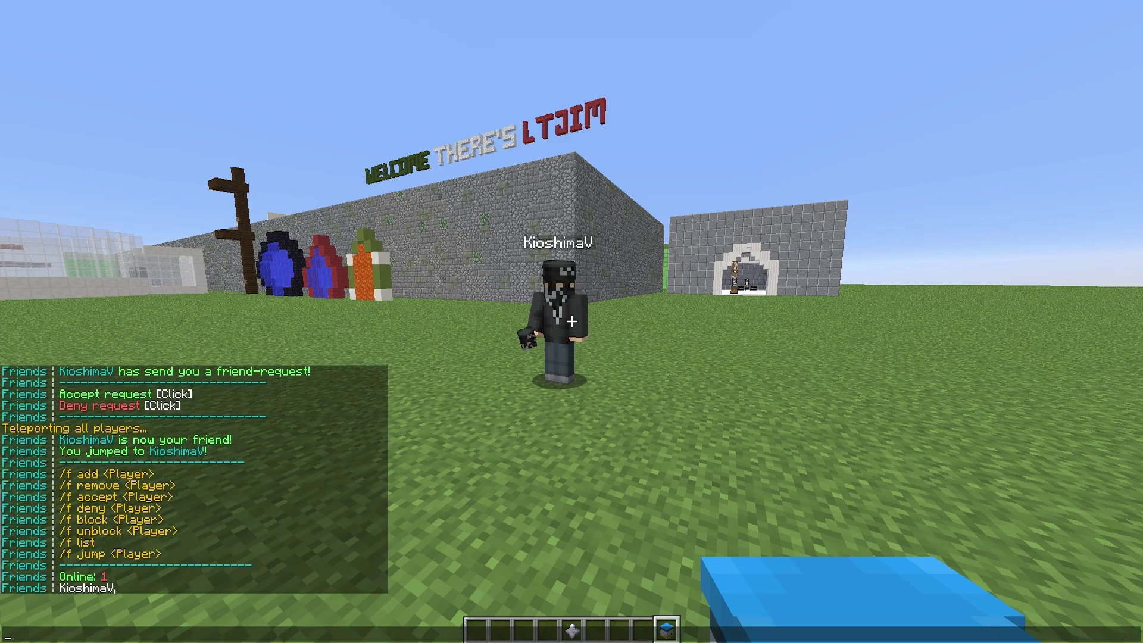
key(Escape)
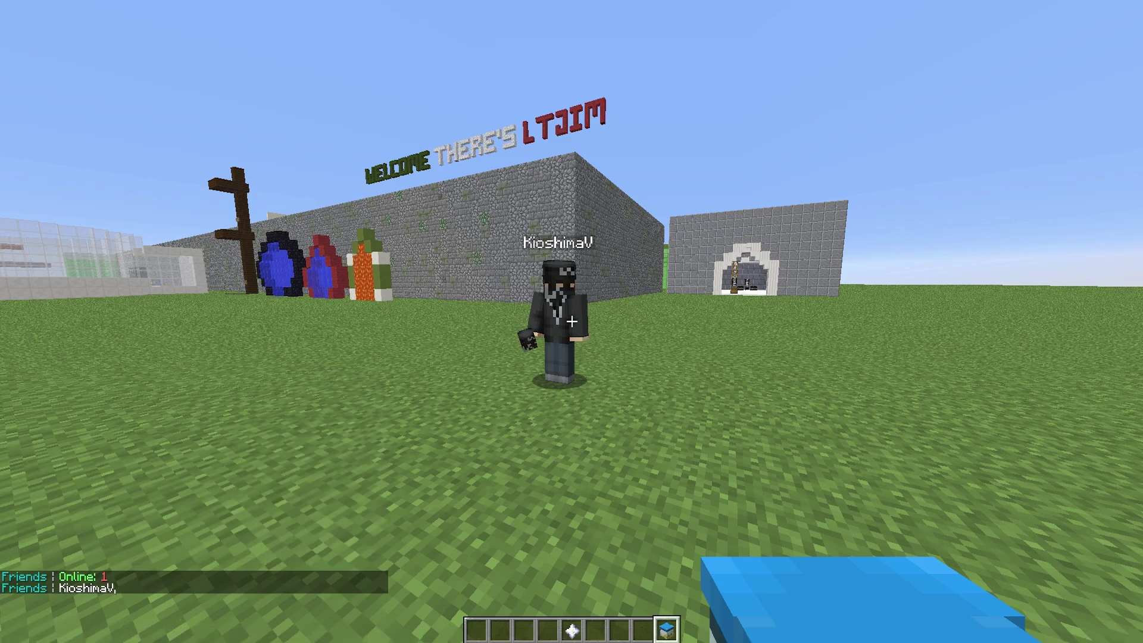
Remove the online player from the friends list and check the list in the Friends menu.
key(w)
right_click(571, 321)
click(488, 211)
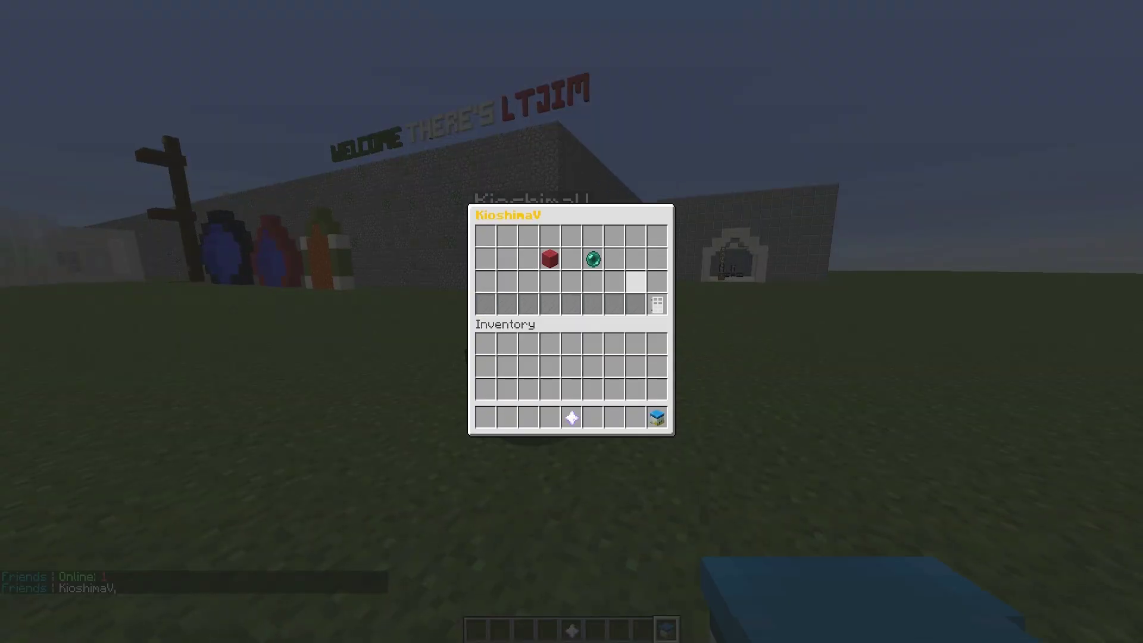
click(542, 258)
key(Escape)
right_click(571, 321)
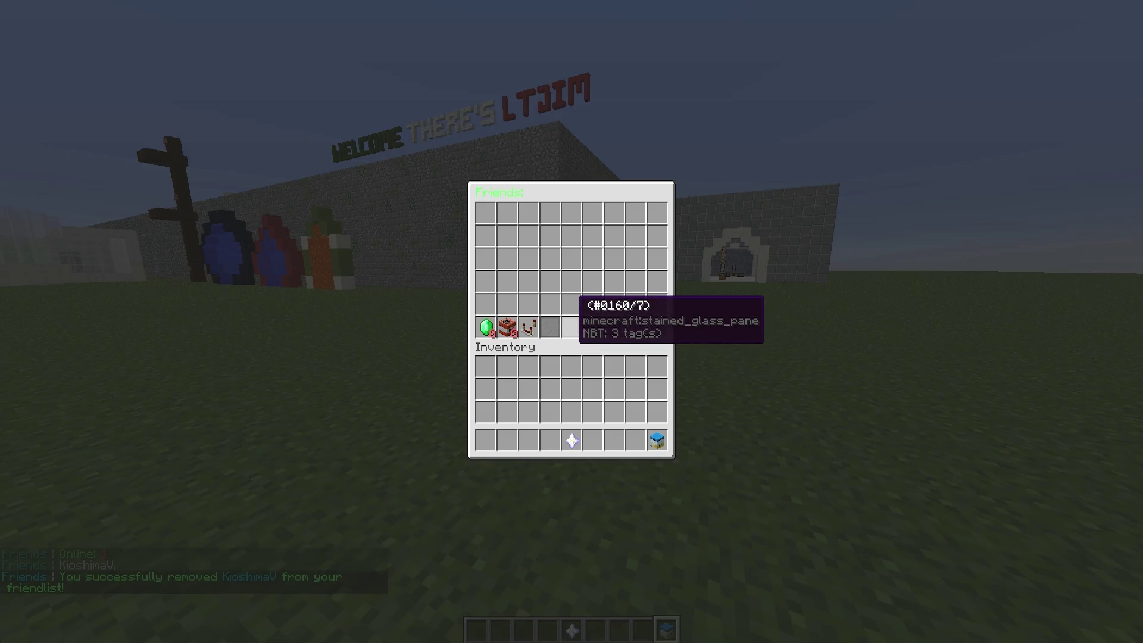
key(Escape)
Block the other player with the /f block command.
key(t)
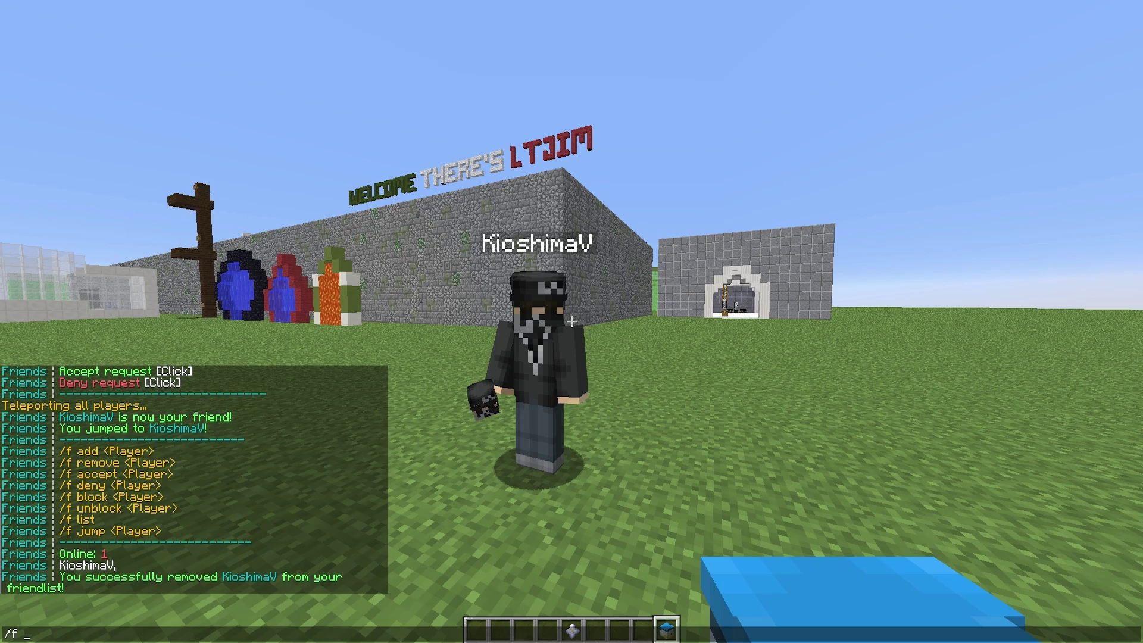
text(/f block)
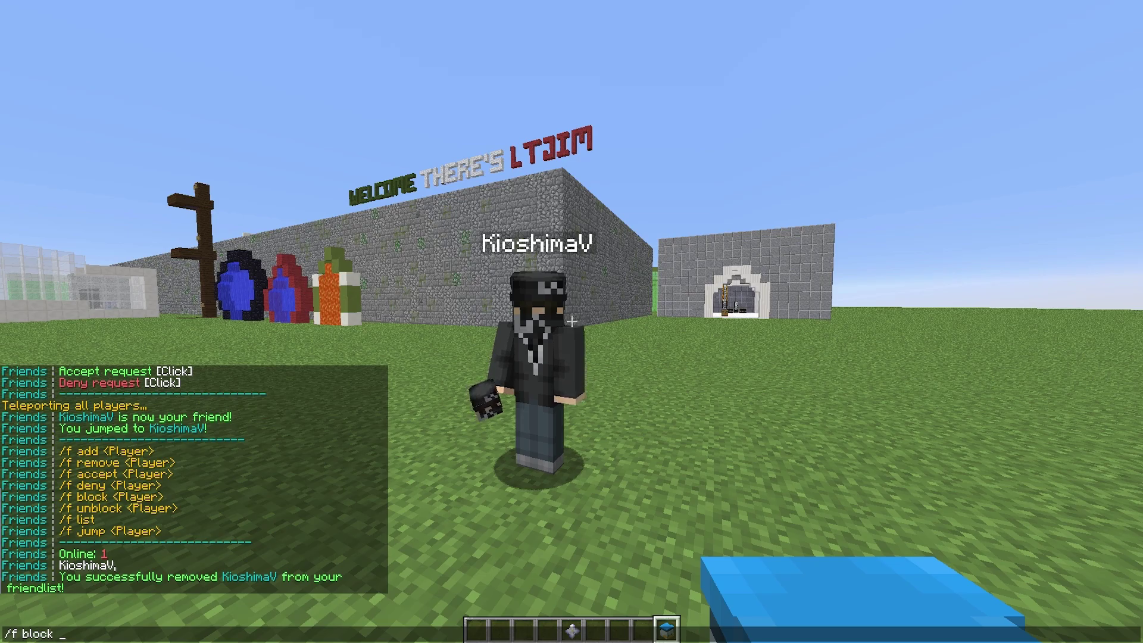
key(Tab)
key(Return)
Try to send a friend request to the blocked player by hitting them with the friends item.
key(w)
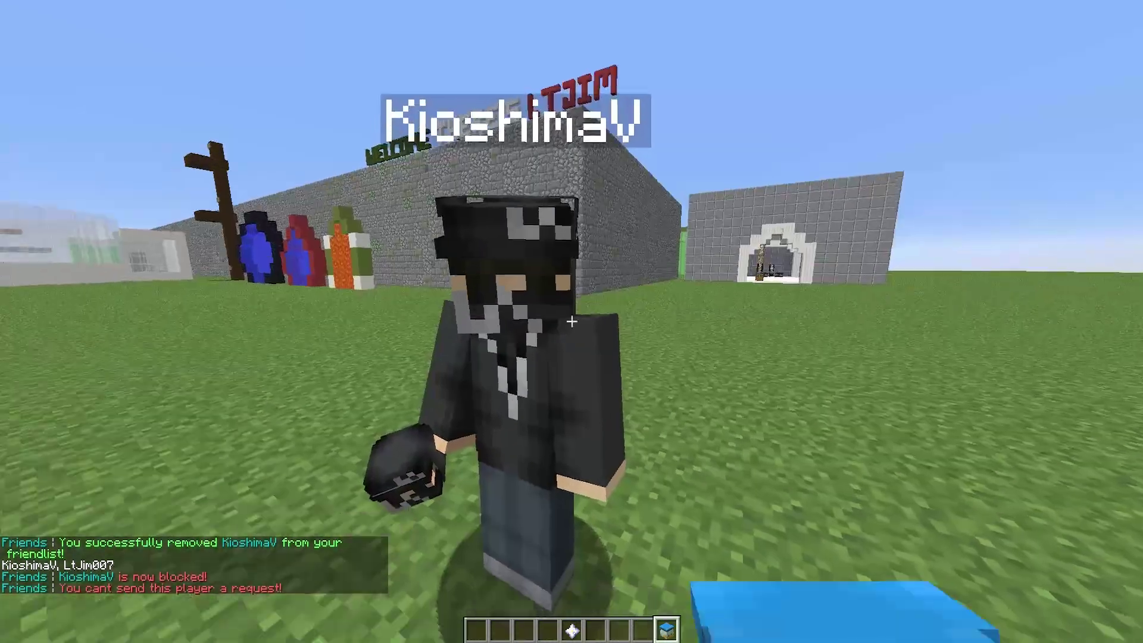
click(571, 322)
key(w)
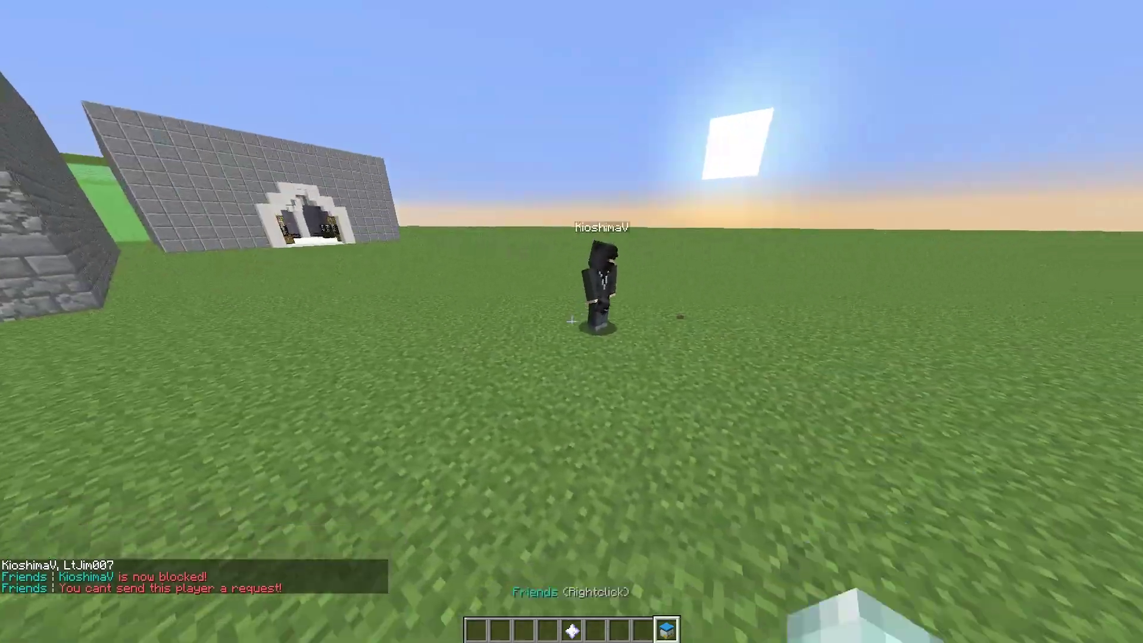
key(w)
right_click(571, 321)
key(Escape)
click(571, 322)
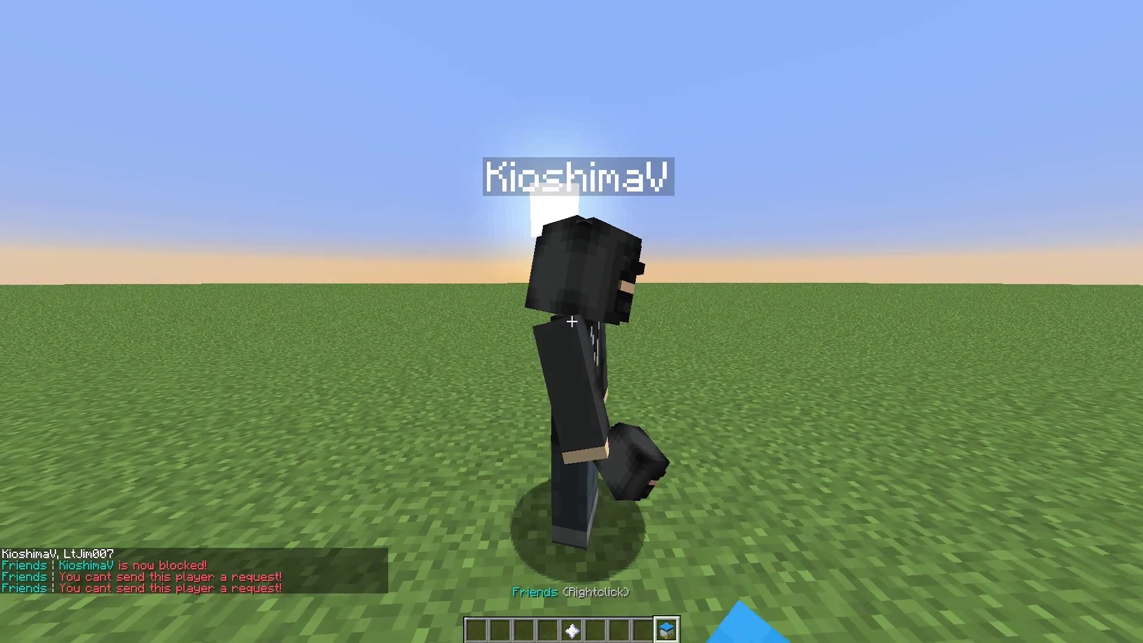
Unblock the other player through the chat command and send them a new friend request with the friends item.
key(t)
key(Up)
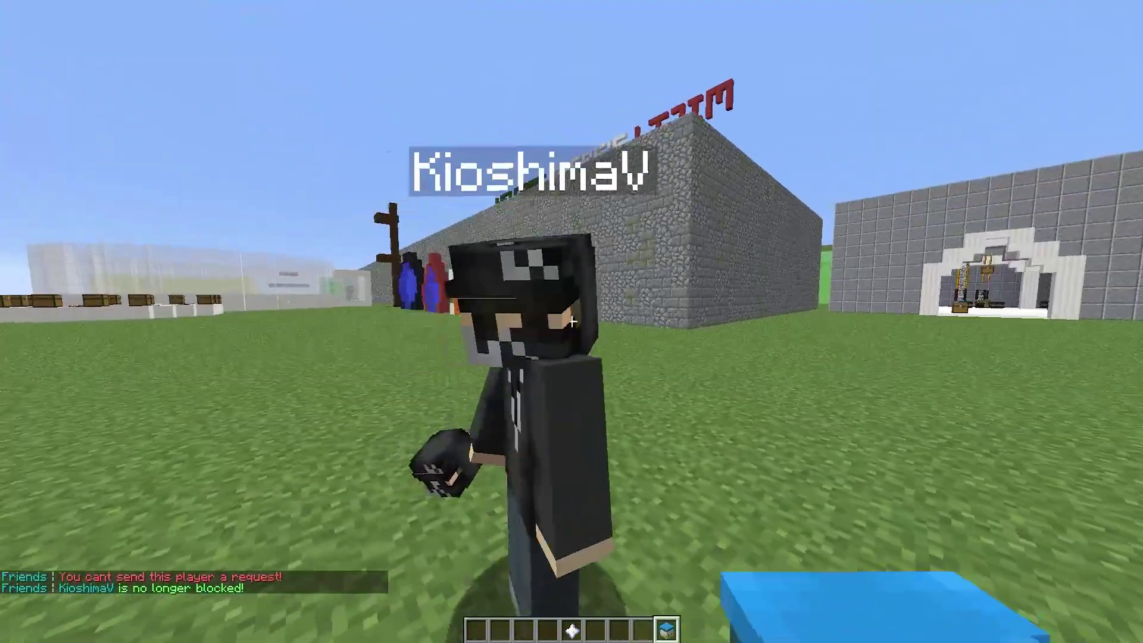
click(571, 322)
key(s)
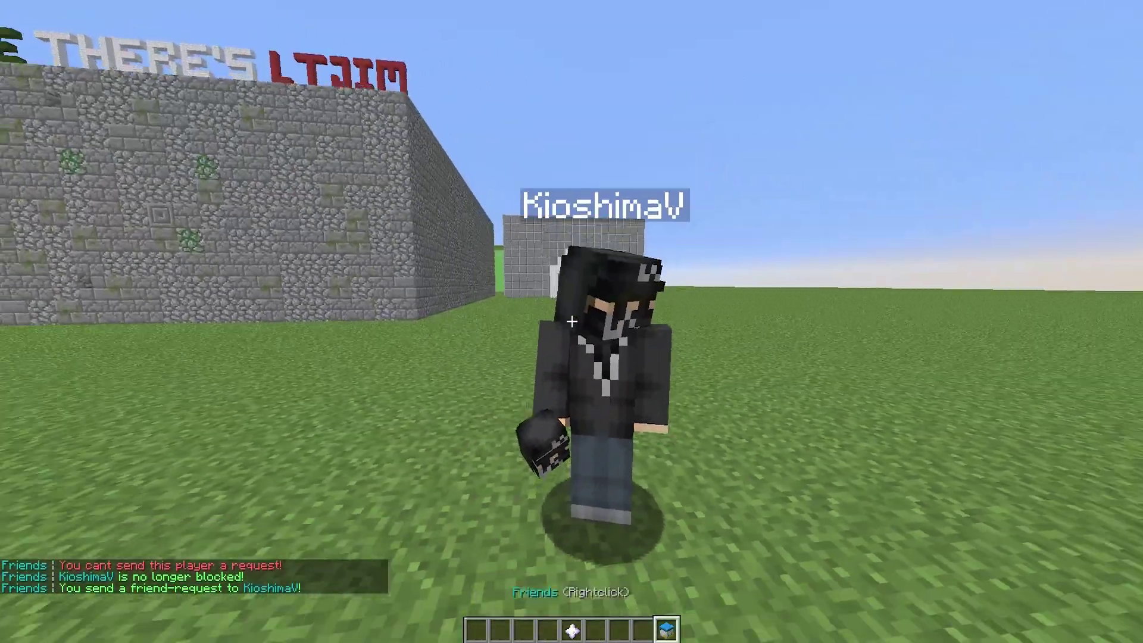
key(w)
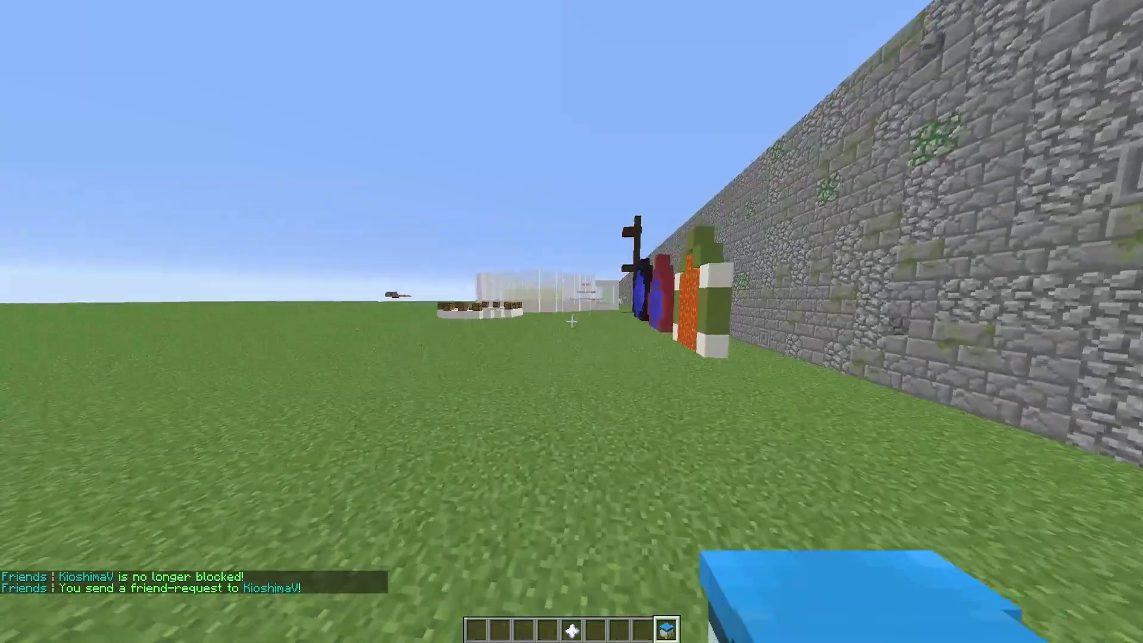
Enter the /f command in chat, view the Friends menu, and close it.
key(slash)
text(d)
key(BackSpace)
text(f)
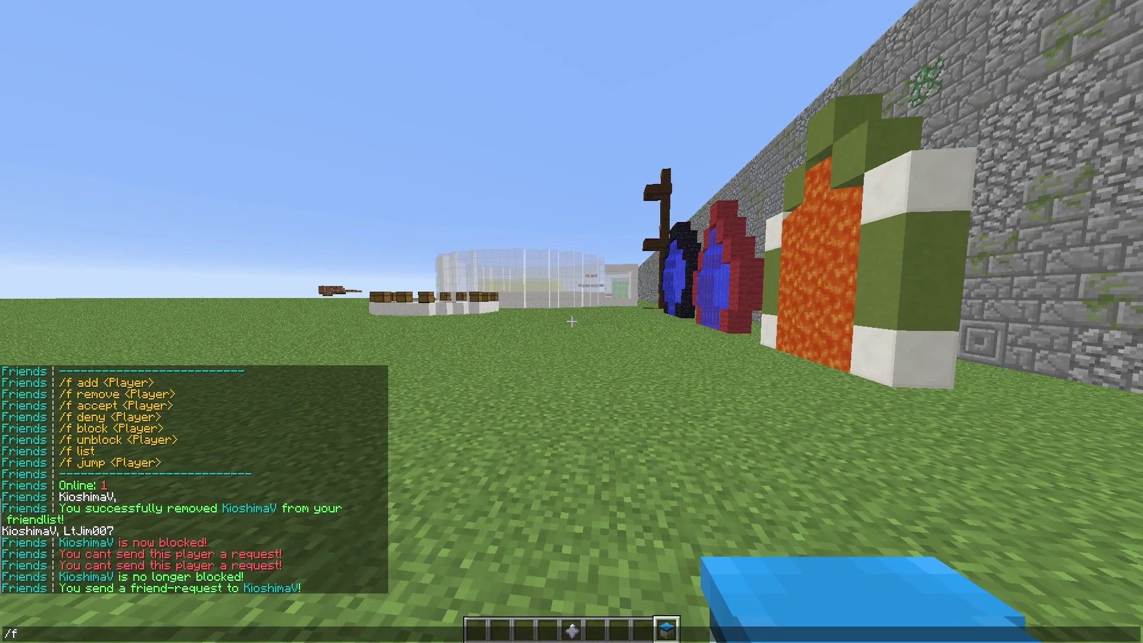
key(Return)
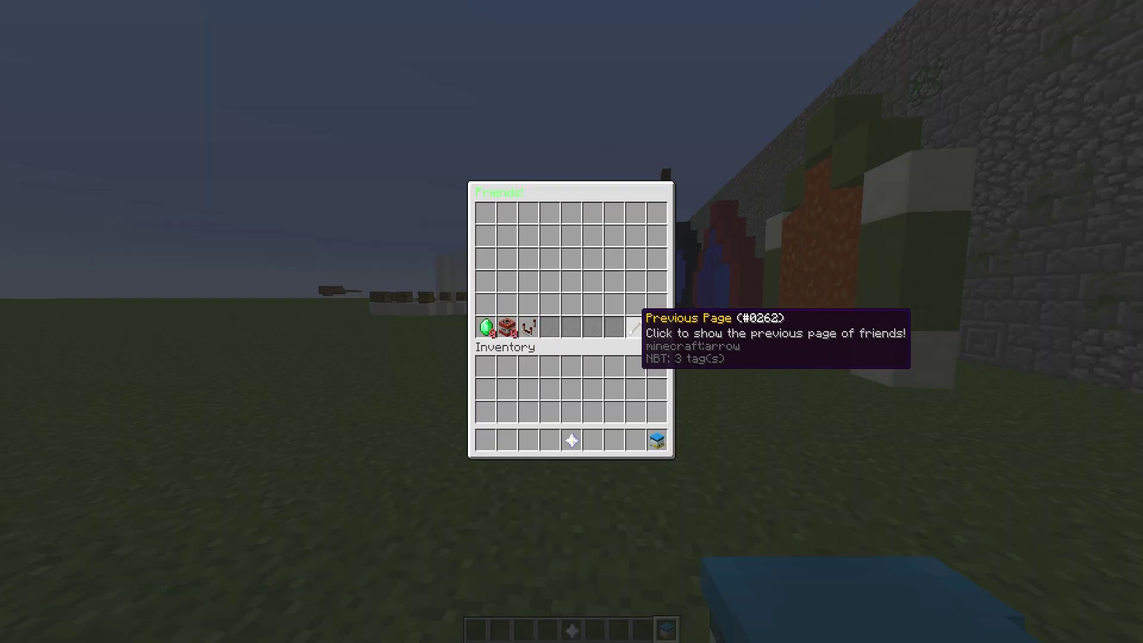
key(Escape)
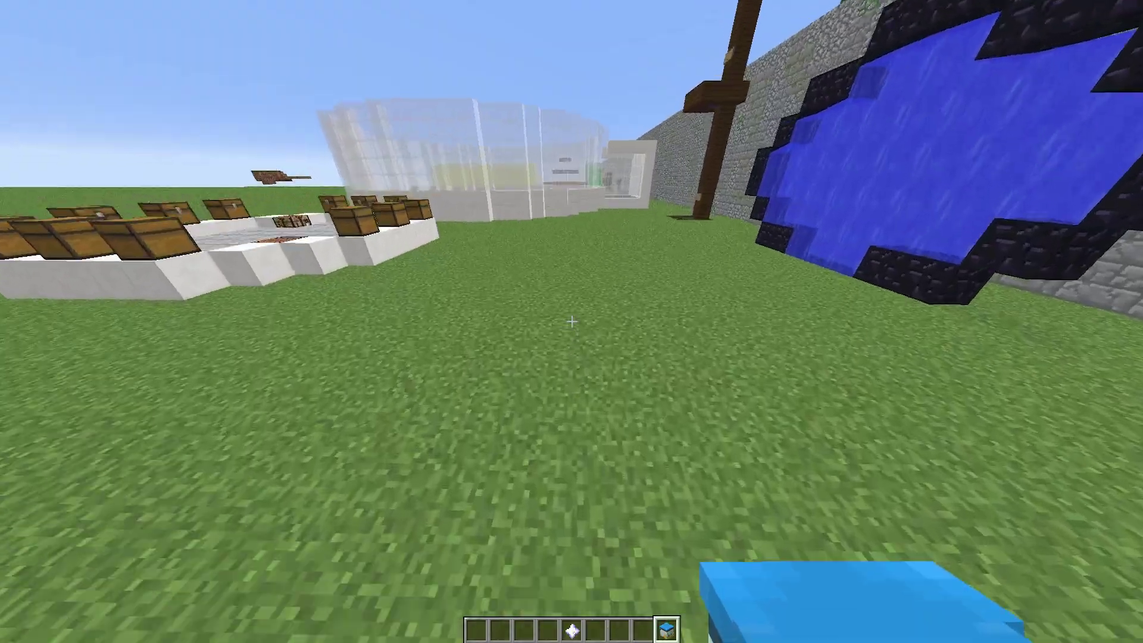
Switch to an empty hand and walk onto the platform lined with chests and crafting tables.
key(1)
key(w)
key(space)
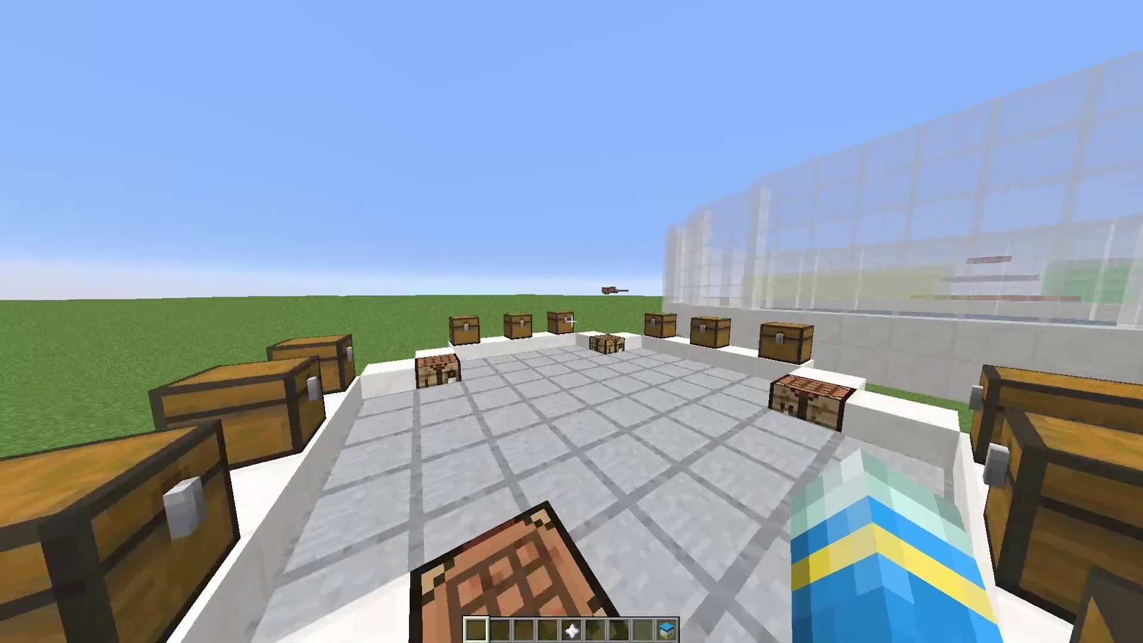
key(w)
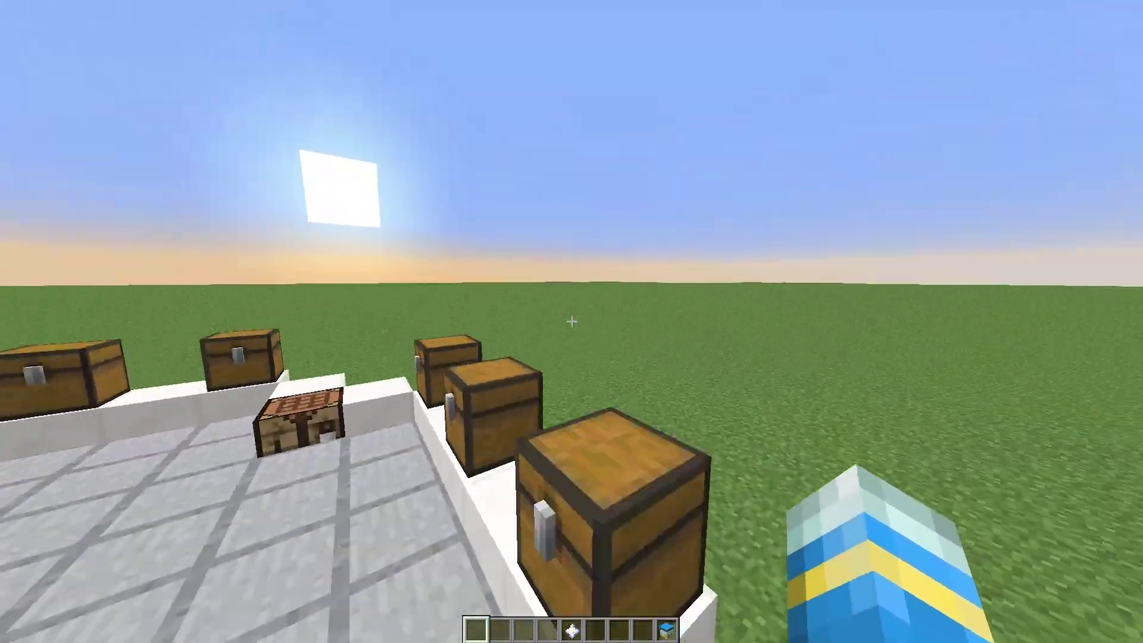
key(w)
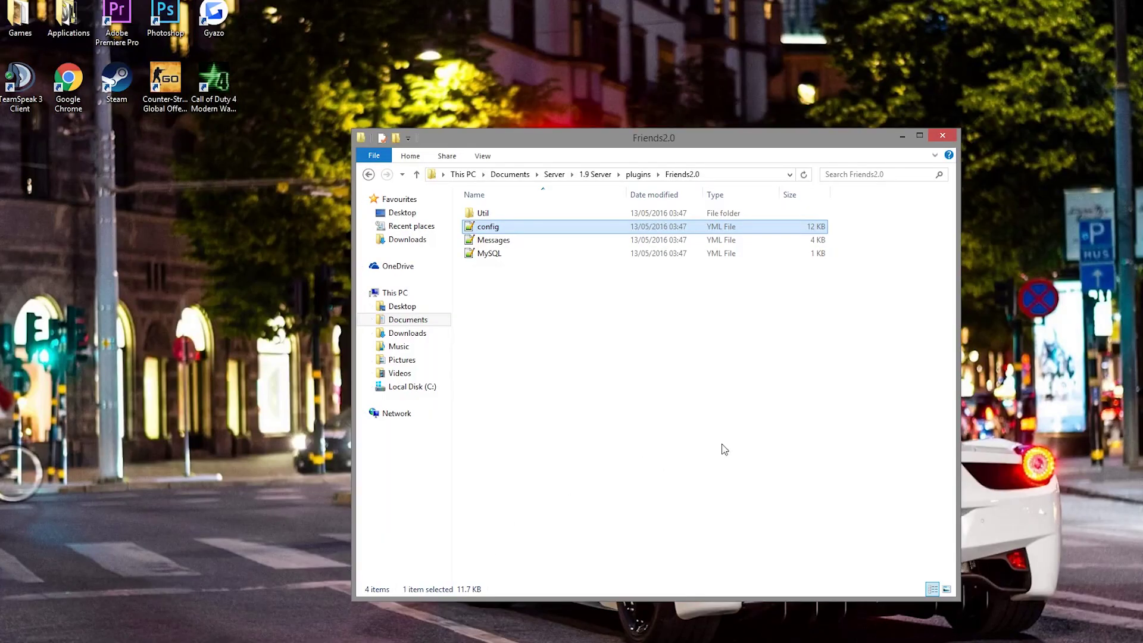
Switch to the Friends2.0 plugin folder in File Explorer, highlight its contents, and open the Messages file to view the customizable messages.
drag(724, 449, 455, 205)
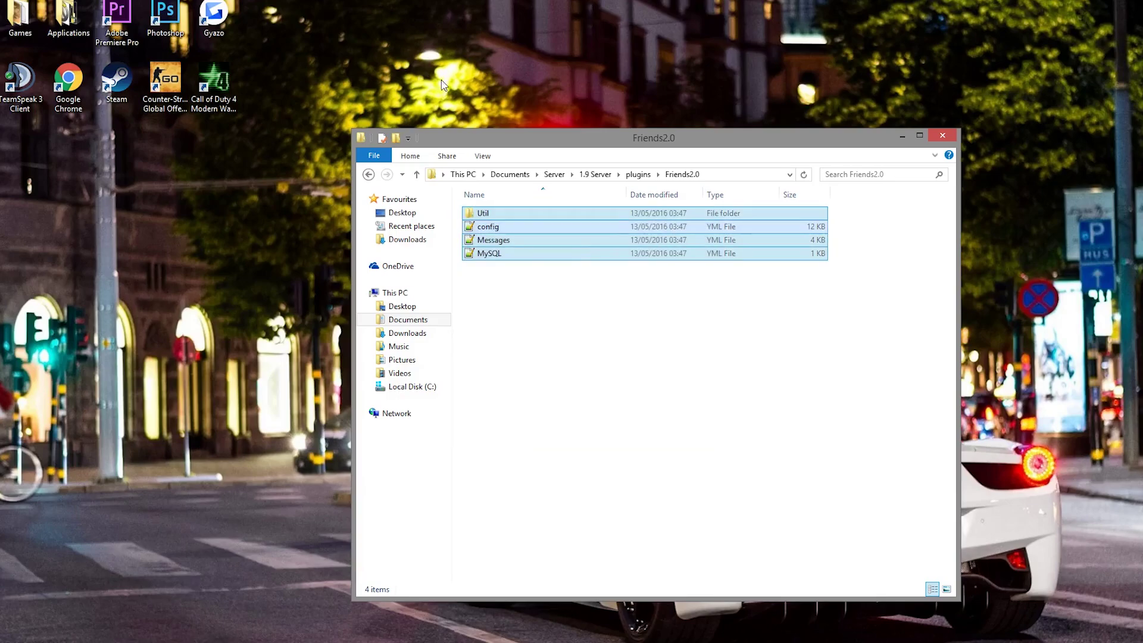
click(725, 445)
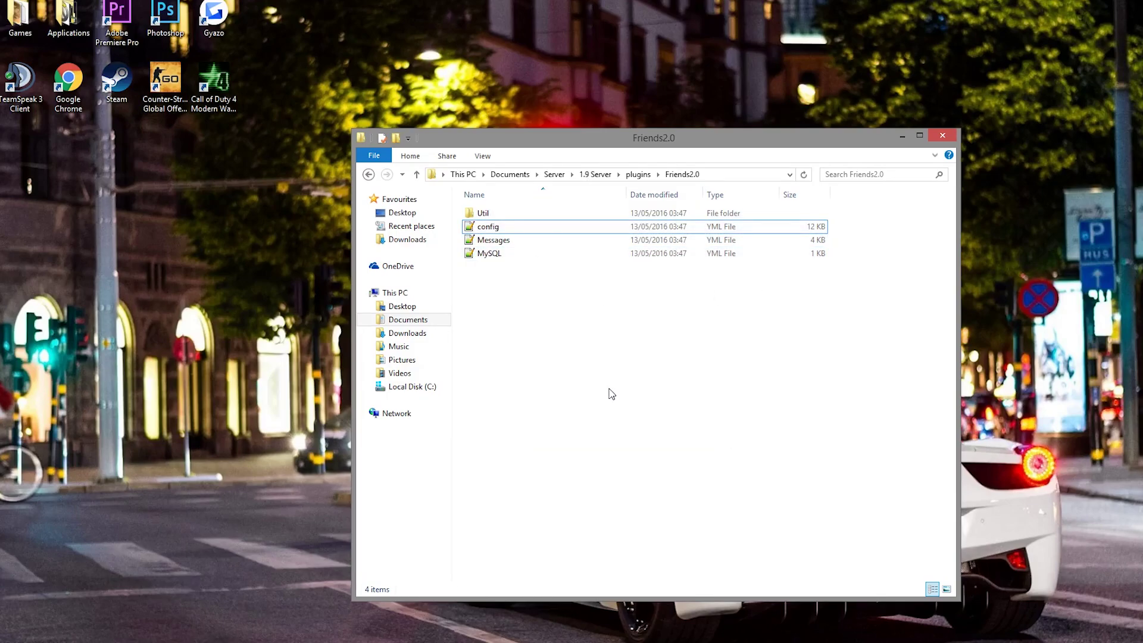
click(527, 242)
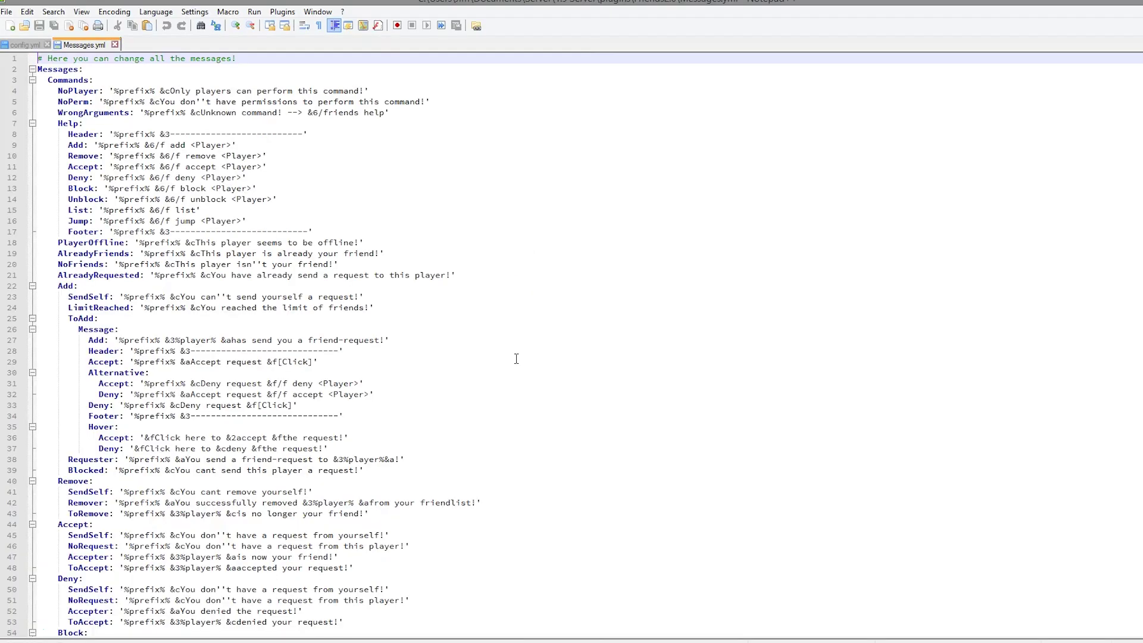
key(alt+Tab)
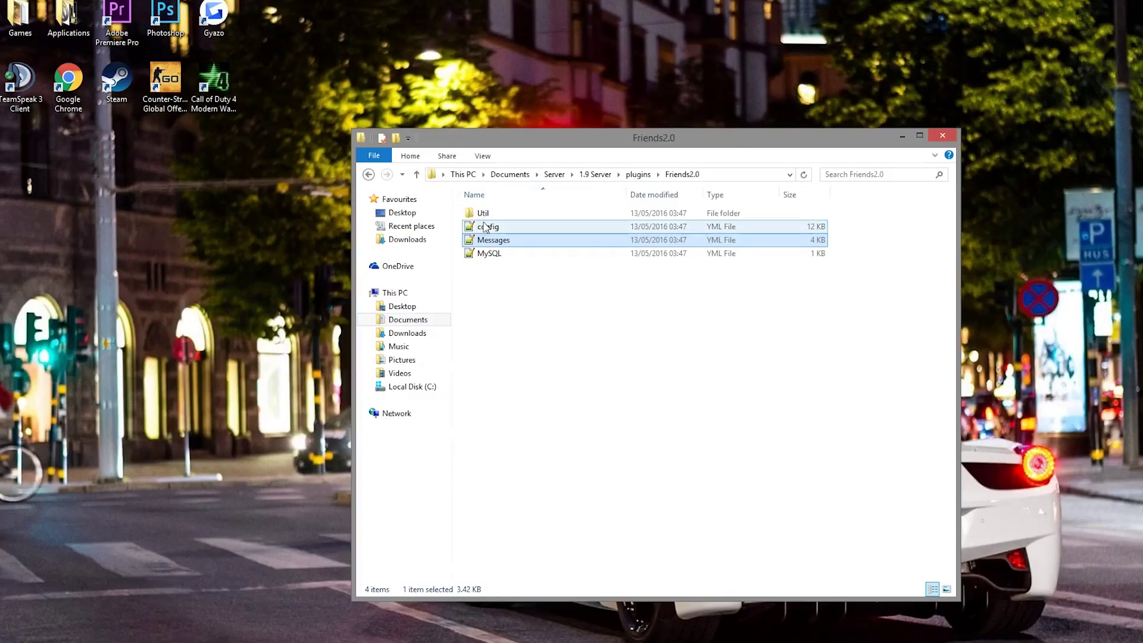
Open the MySQL file from the Friends2.0 folder, highlight all its connection settings, and return to the folder.
double_click(493, 254)
key(ctrl+a)
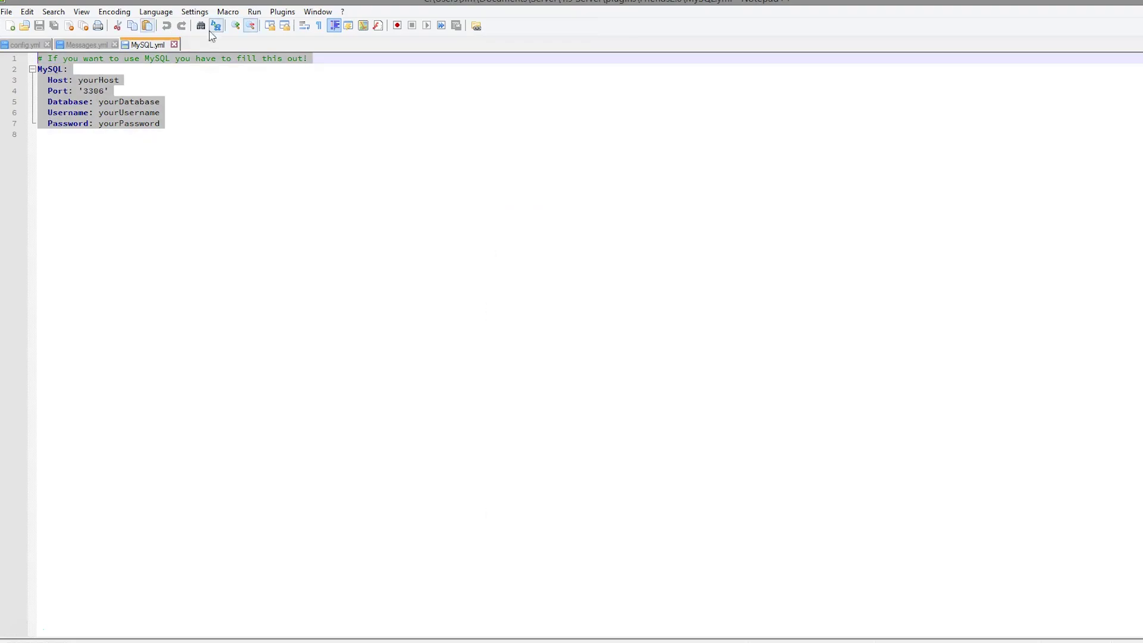
click(1090, 2)
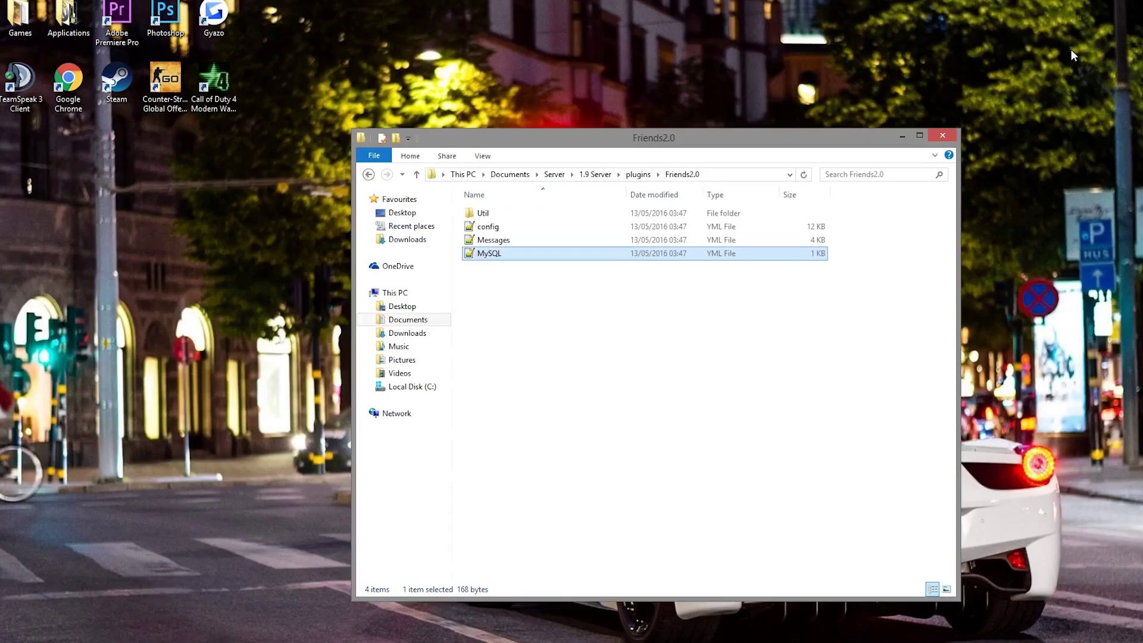
Open the config file and examine the Prefix, CheckForUpdates and EnableJumping settings.
double_click(514, 225)
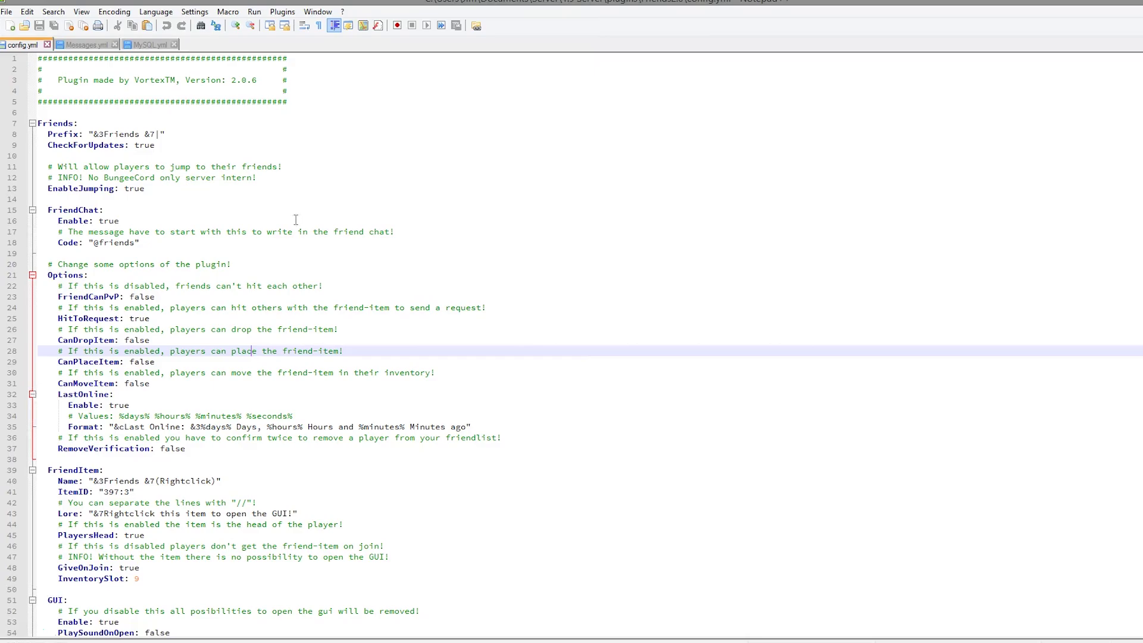
drag(173, 144, 38, 134)
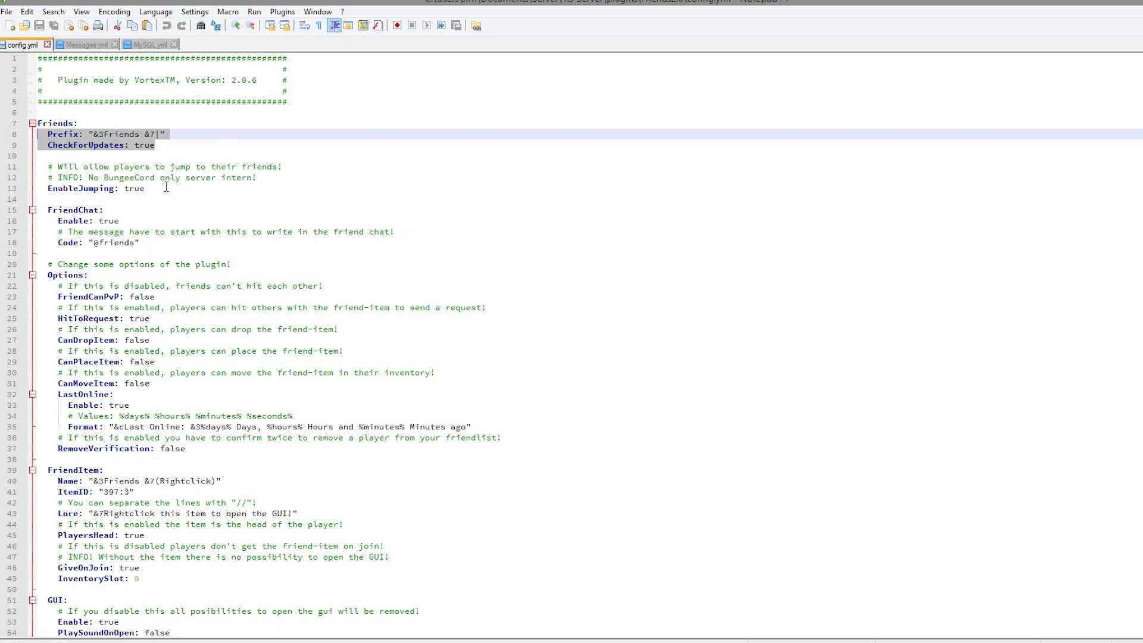
drag(166, 188, 13, 188)
drag(180, 191, 175, 197)
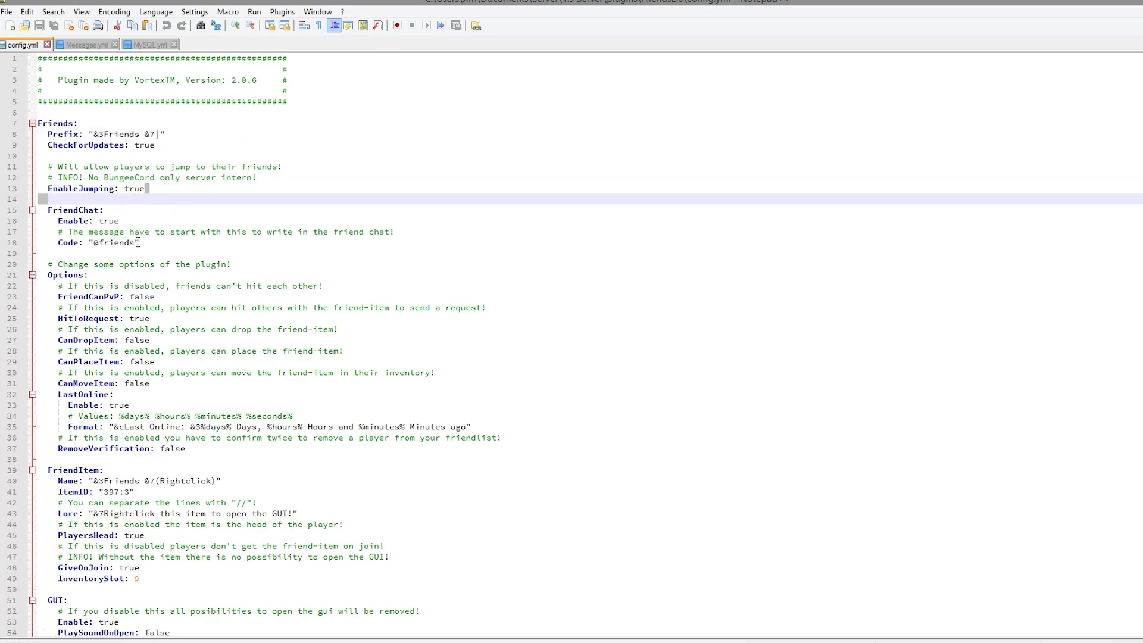
click(183, 385)
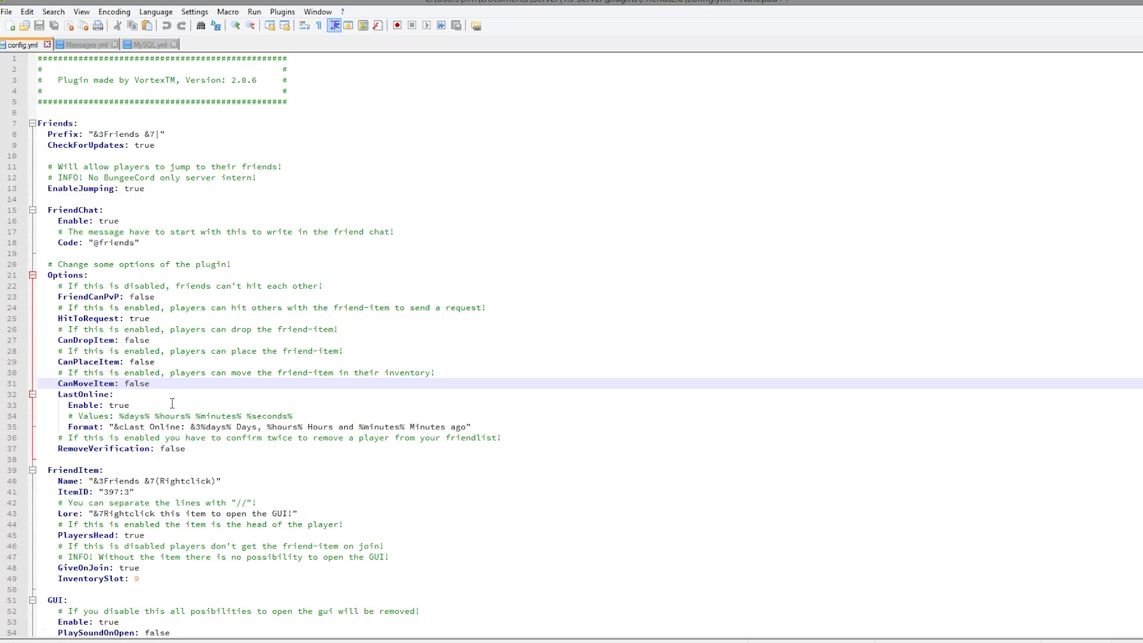
click(186, 202)
click(190, 307)
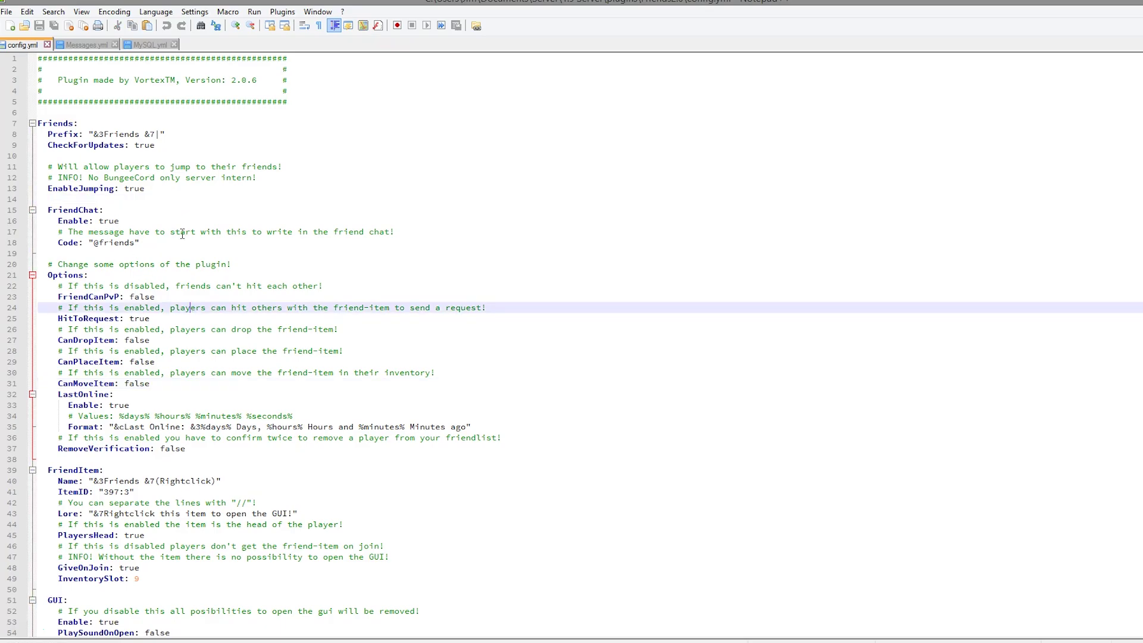
drag(94, 243, 106, 243)
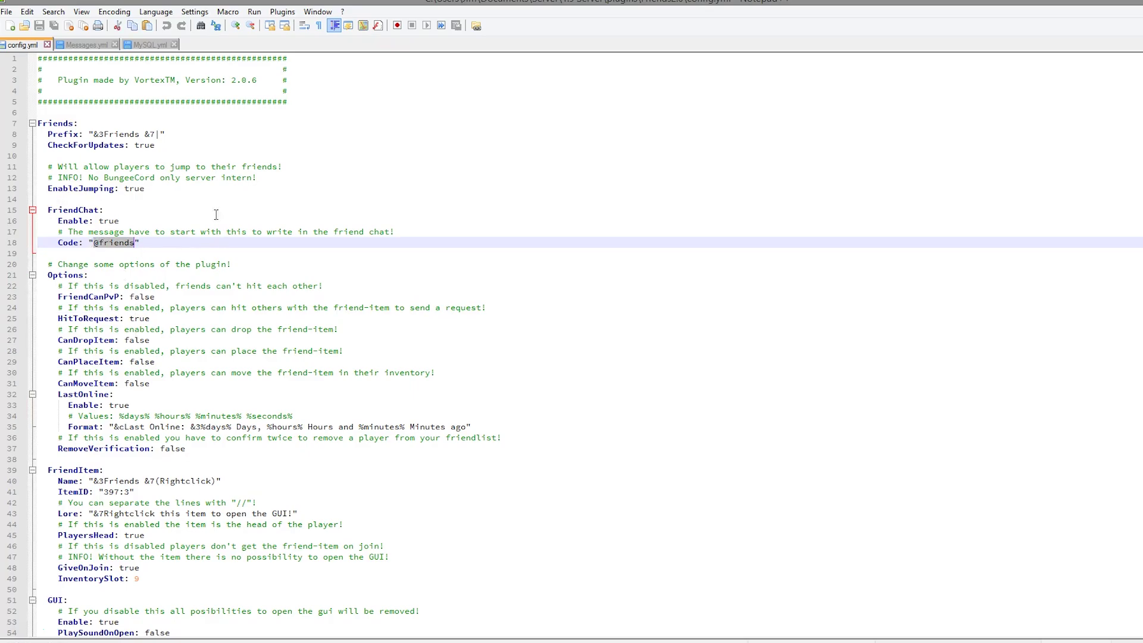
Examine the FriendCanPvP and HitToRequest settings in the Options section, highlighting each one.
scroll(171, 284, down, 1)
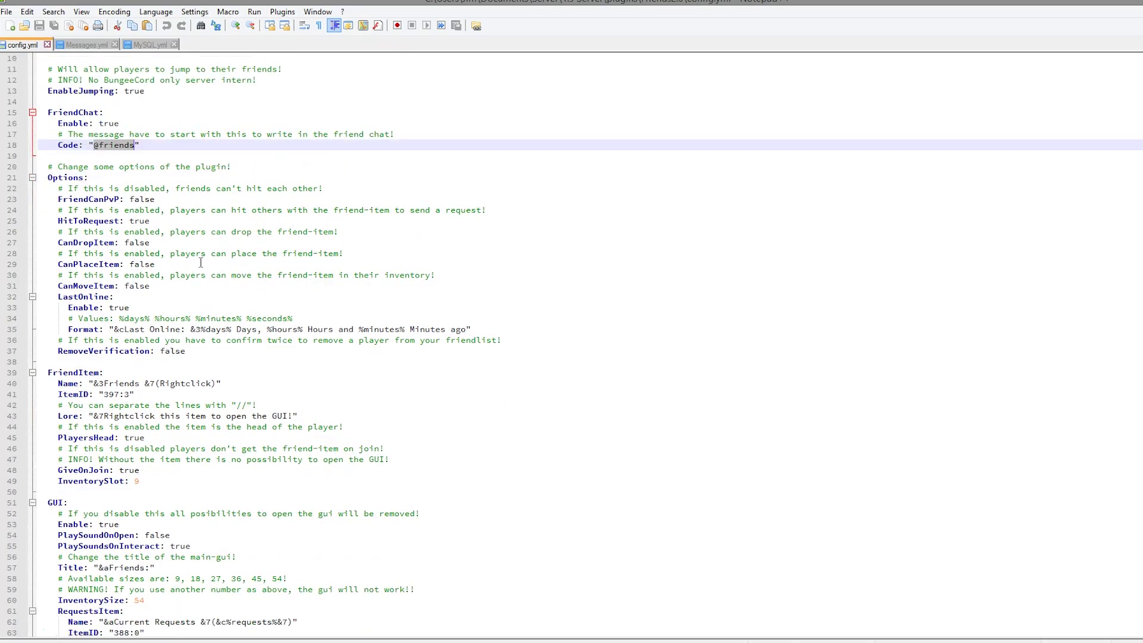
shift+click(186, 308)
click(233, 292)
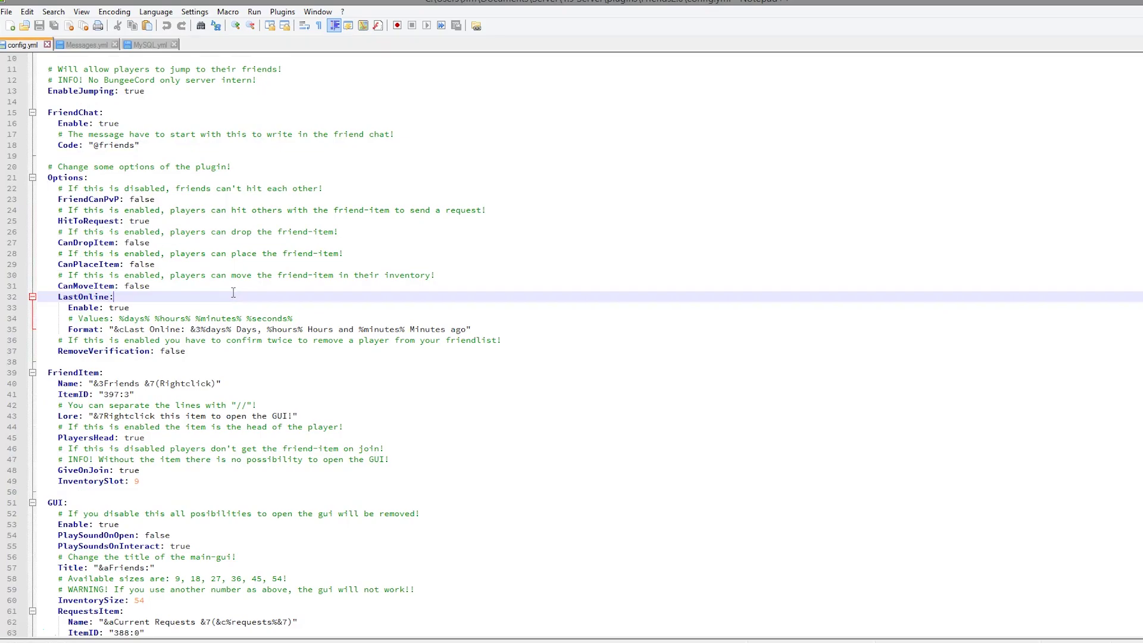
scroll(182, 365, up, 1)
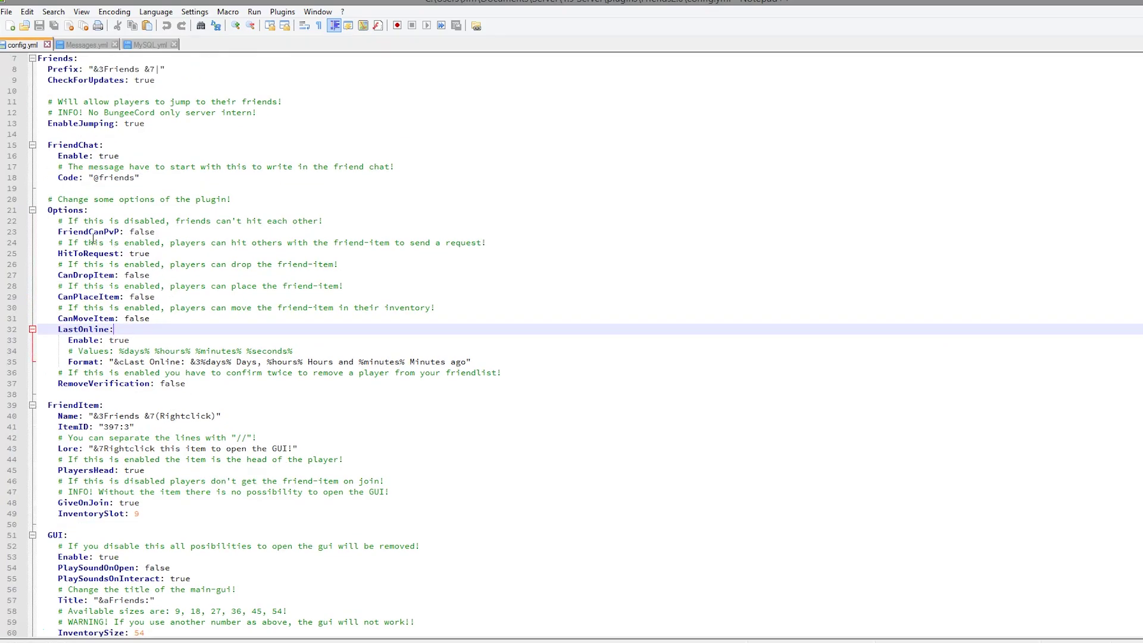
drag(63, 242, 128, 231)
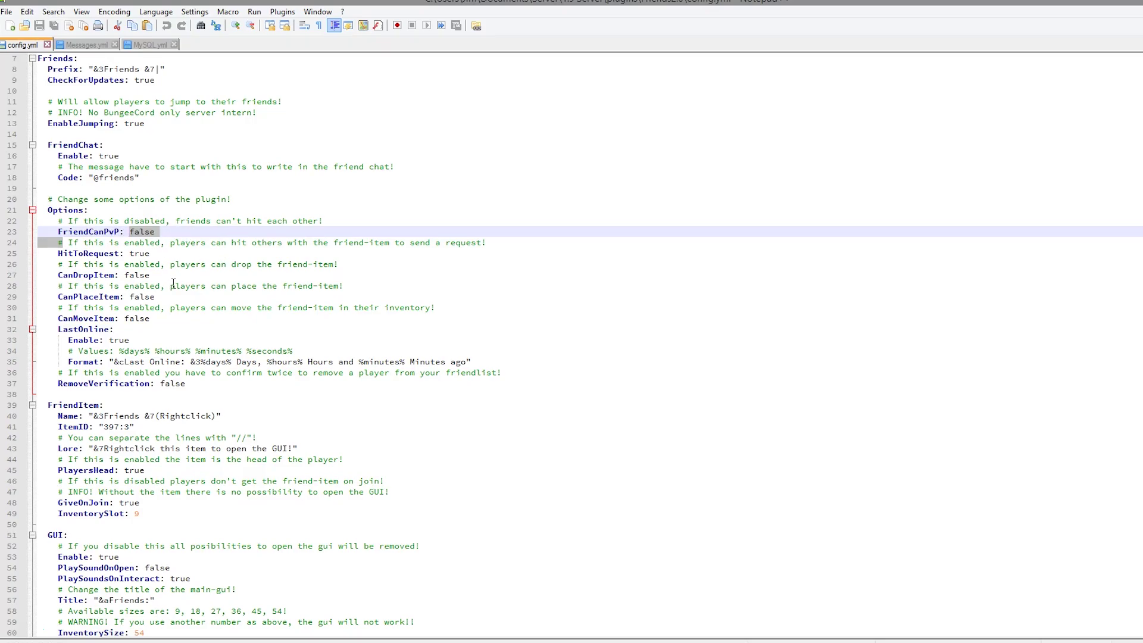
click(169, 264)
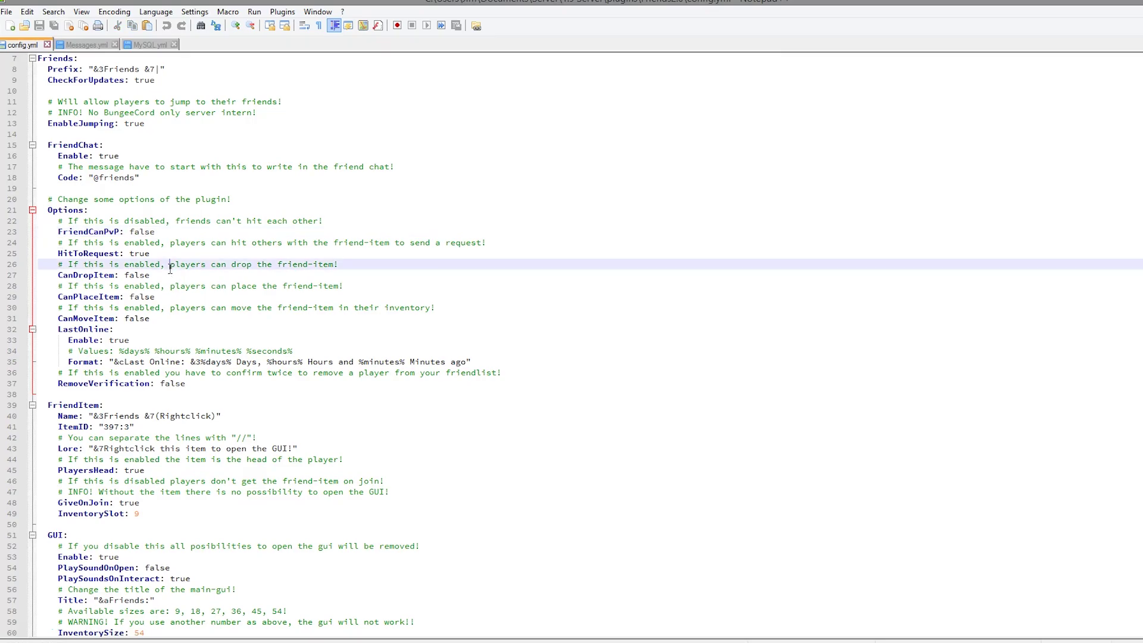
drag(82, 253, 130, 254)
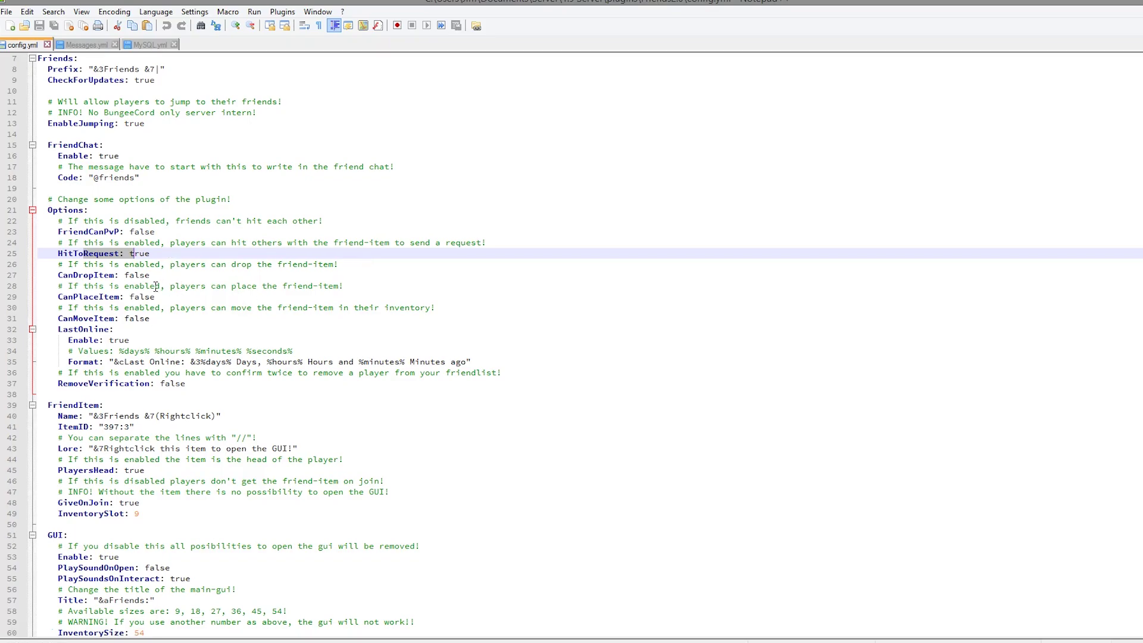
Examine the drop and place settings for the friend item, and the LastOnline format in the Options section.
drag(124, 297, 53, 276)
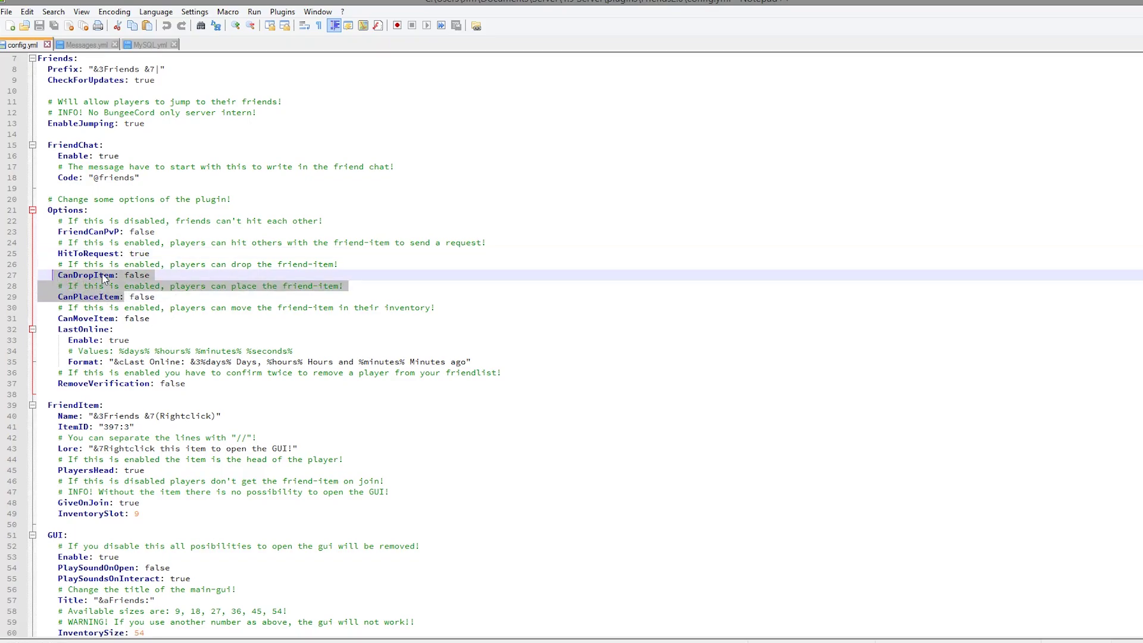
click(180, 278)
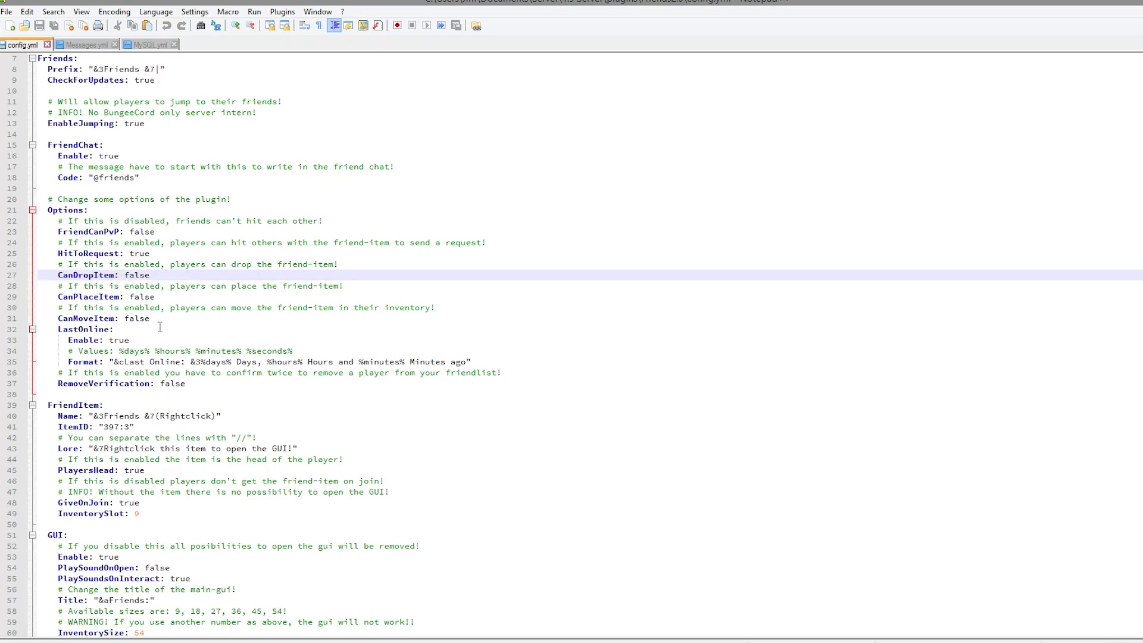
scroll(220, 395, down, 2)
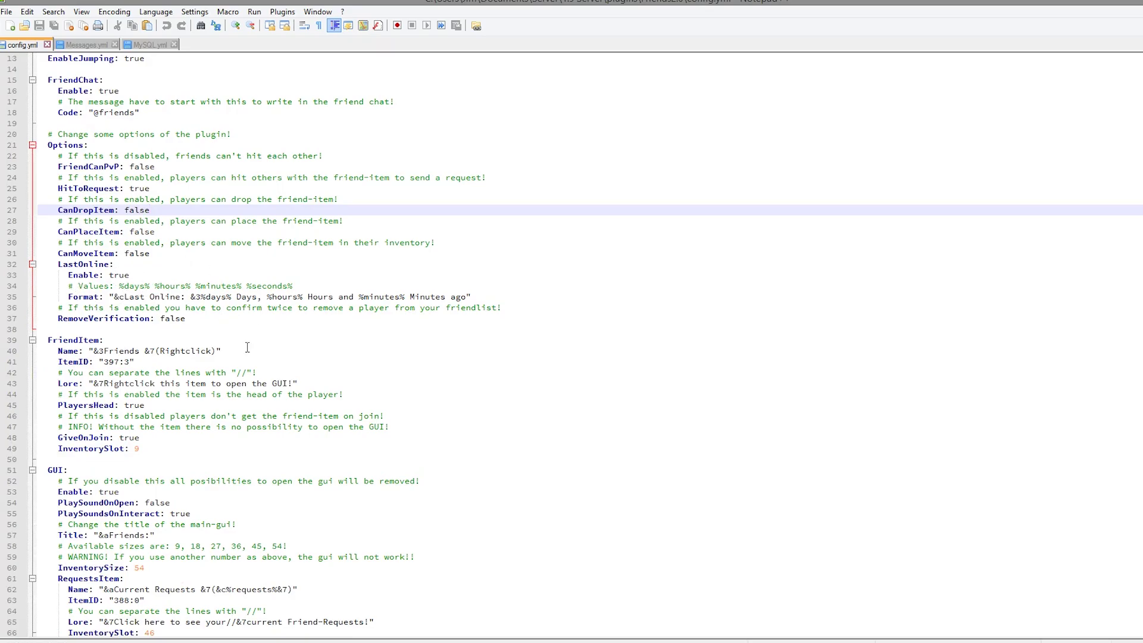
drag(192, 307, 252, 297)
click(399, 354)
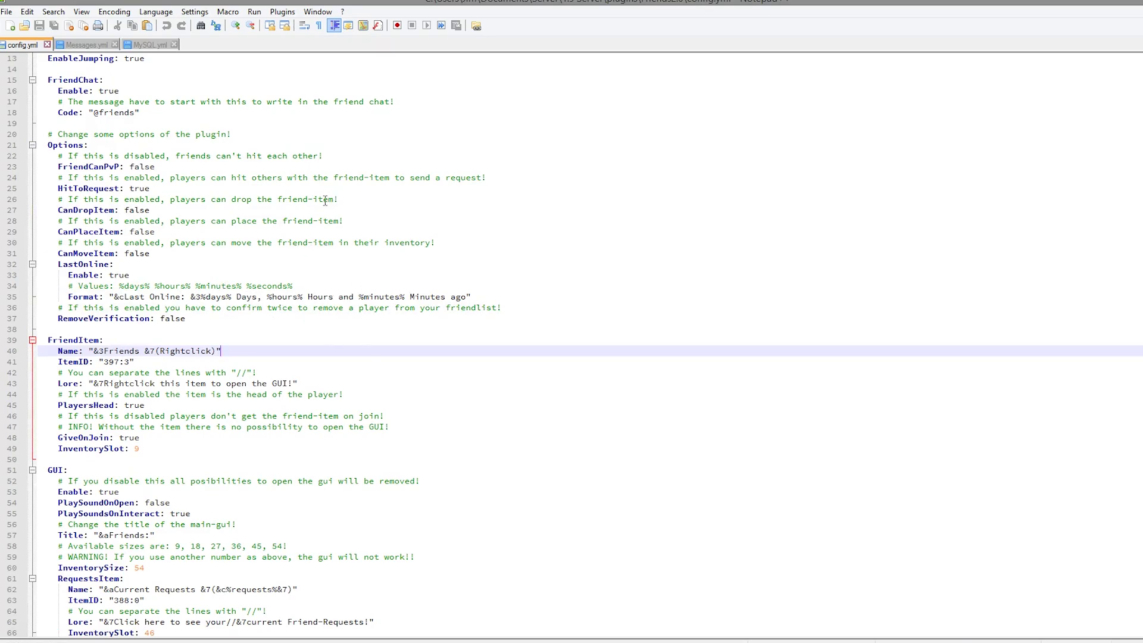
Examine the FriendItem section, highlighting its ItemID and Lore lines and the whole block of settings.
scroll(331, 210, down, 3)
scroll(345, 342, down, 2)
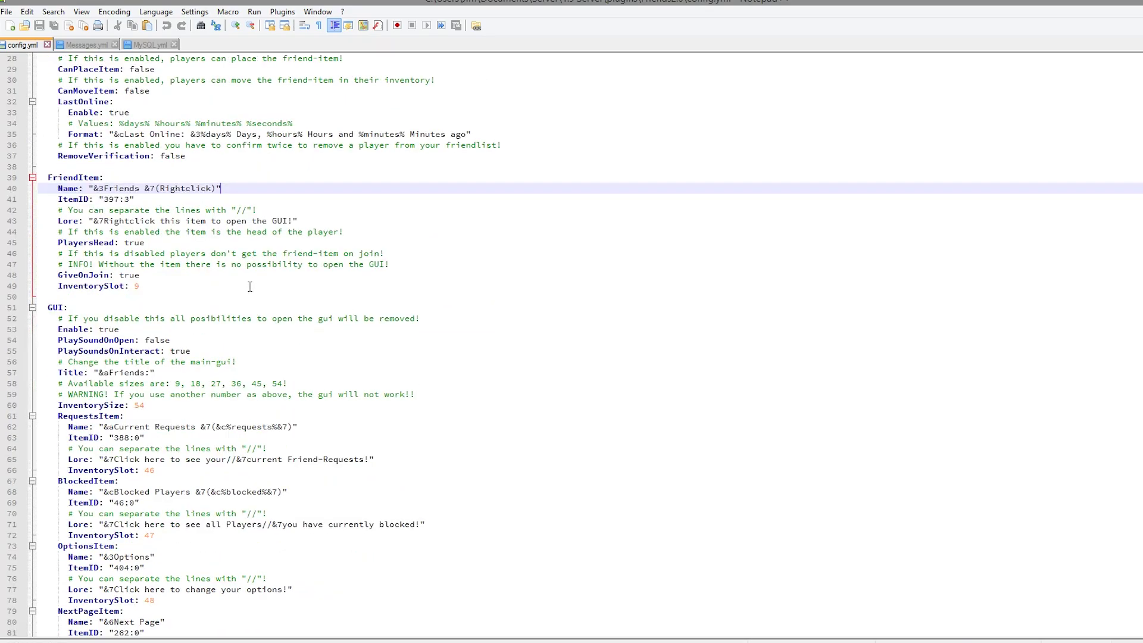
drag(250, 286, 17, 167)
click(132, 201)
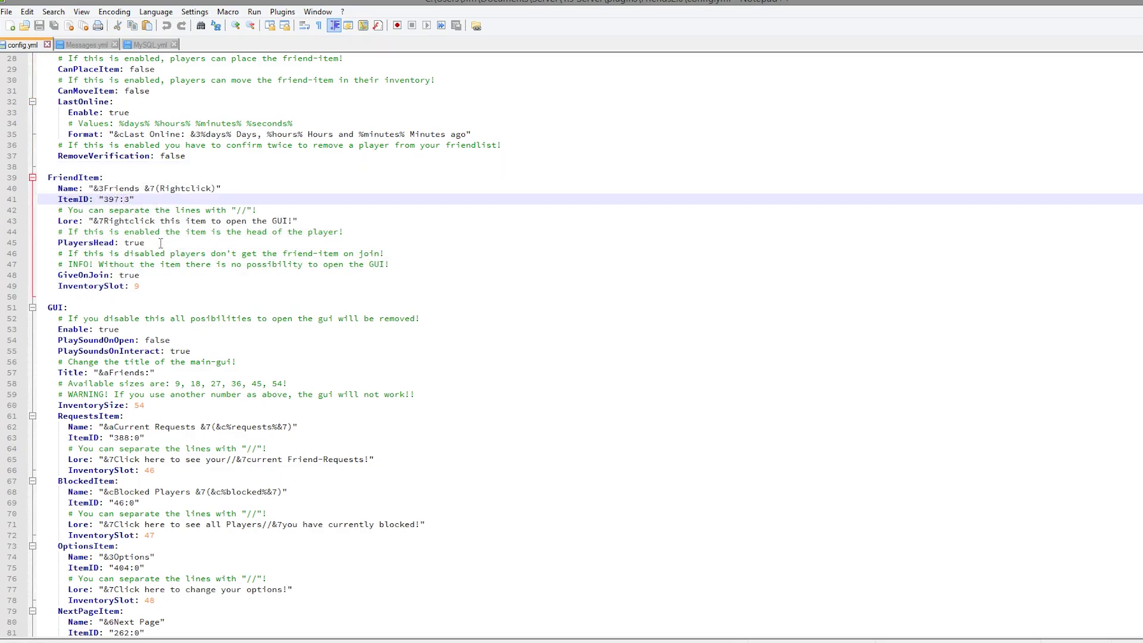
click(21, 240)
drag(95, 222, 260, 233)
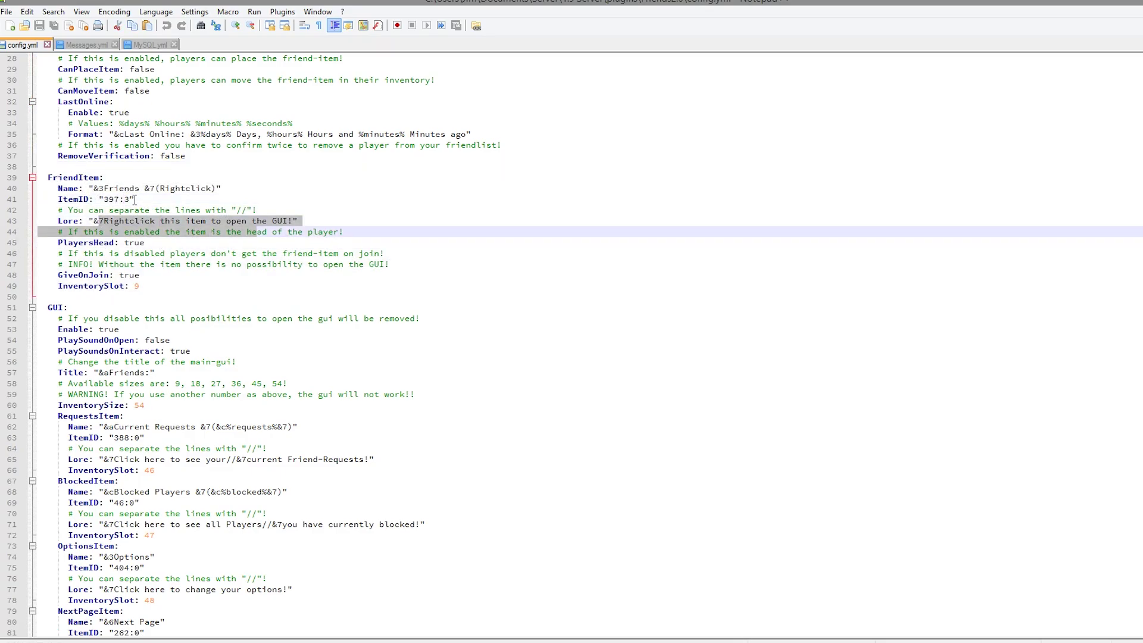
drag(135, 199, 89, 200)
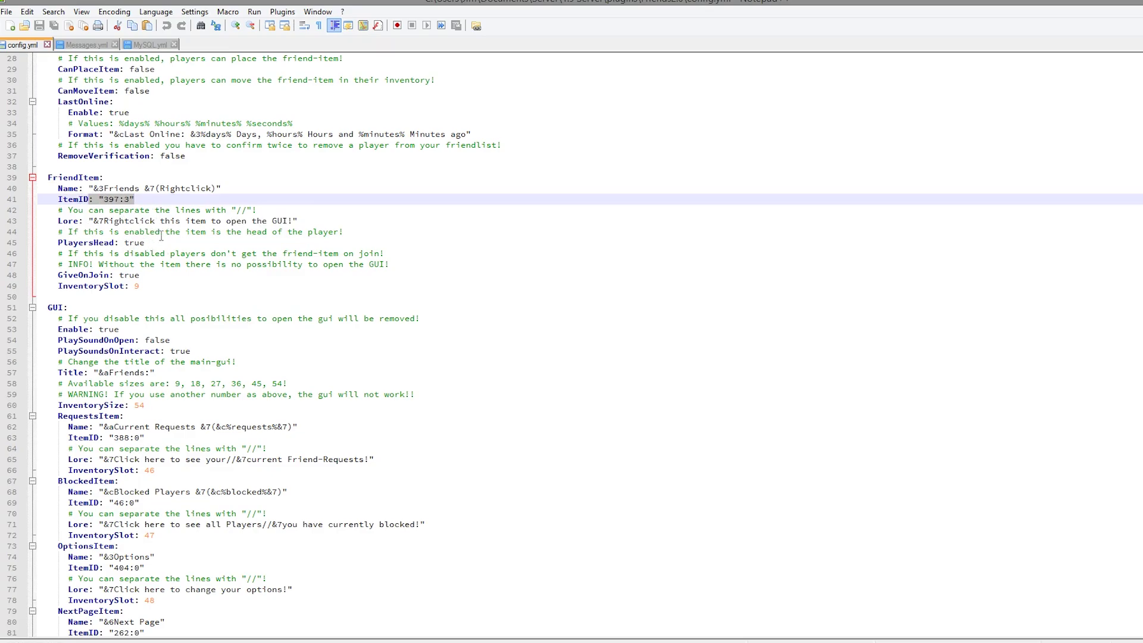
drag(203, 286, 3, 161)
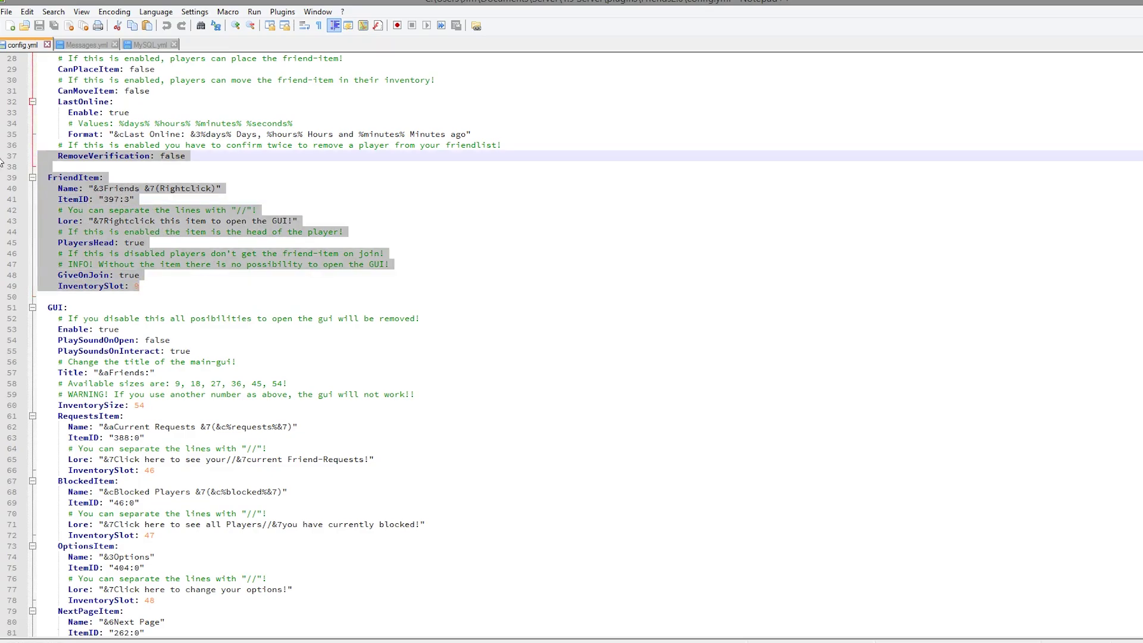
Examine the GUI section of the config, highlighting its settings from Enable down to PreviousPageItem.
scroll(171, 265, down, 3)
click(276, 338)
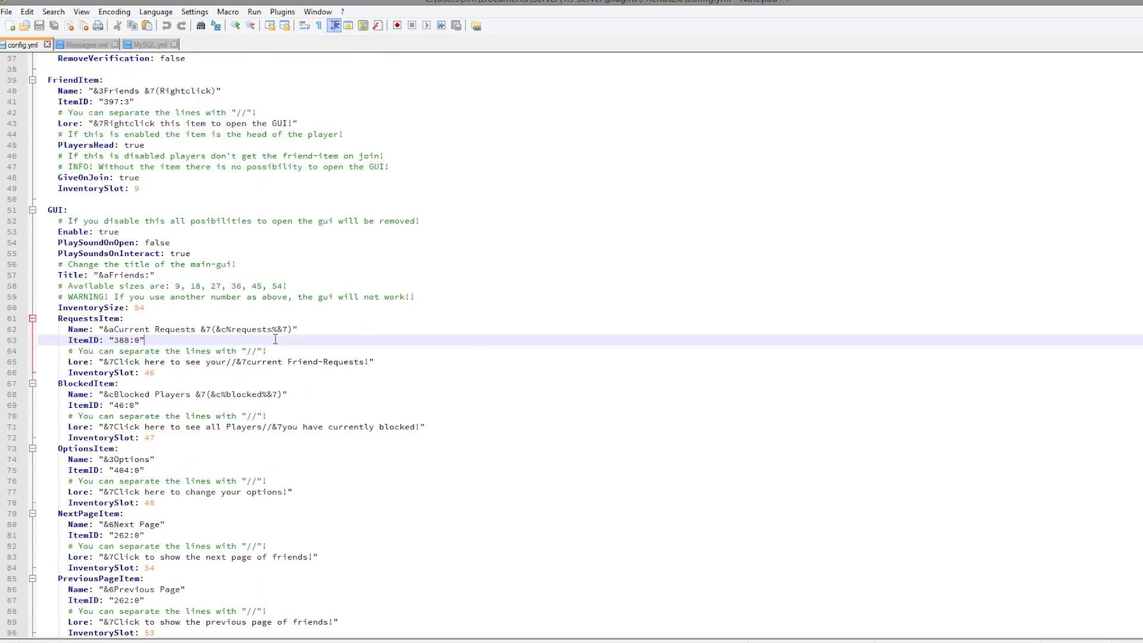
scroll(274, 357, down, 5)
scroll(286, 355, up, 5)
drag(55, 219, 262, 612)
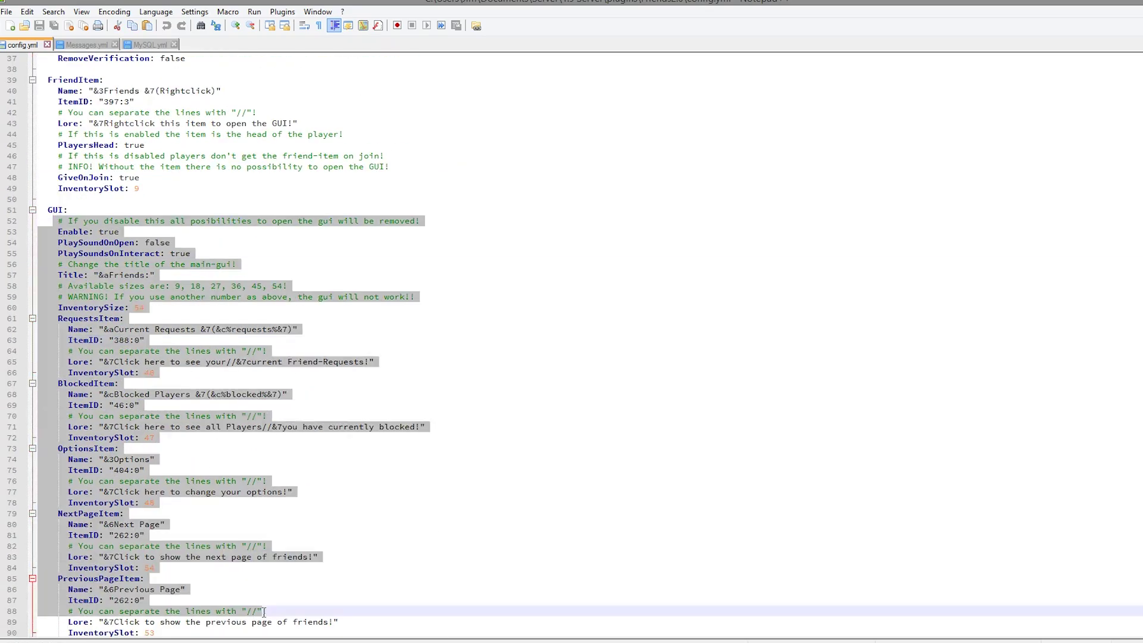
click(263, 427)
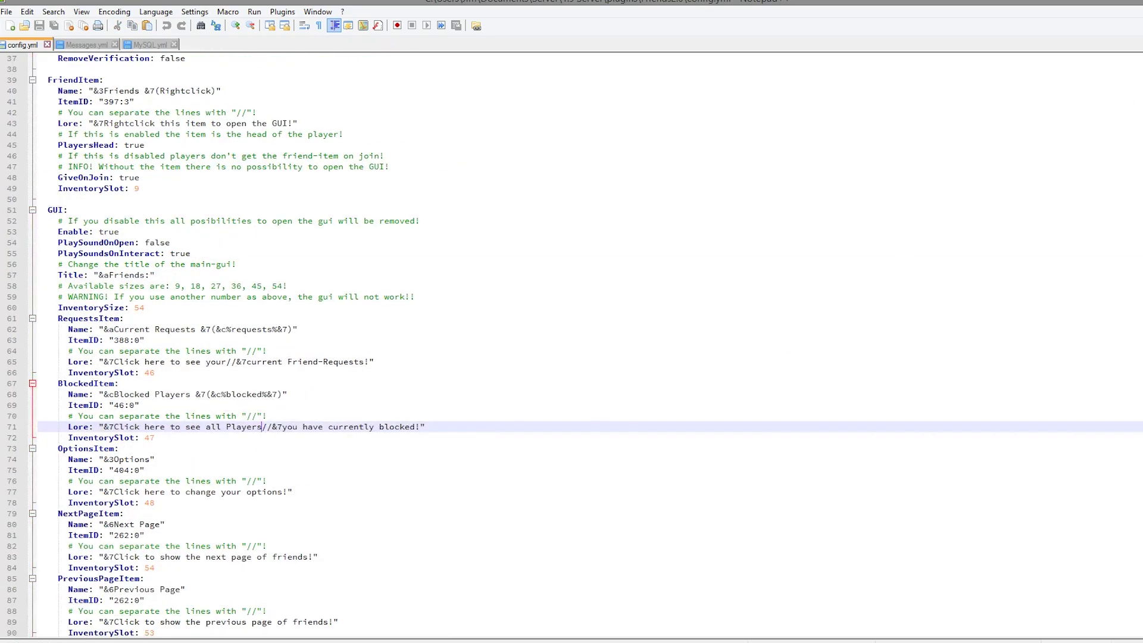
Examine the remaining GUI inventory sections of the config, from the requests inventory down to FriendEditInv, highlighting the FriendEditInv settings.
click(1010, 145)
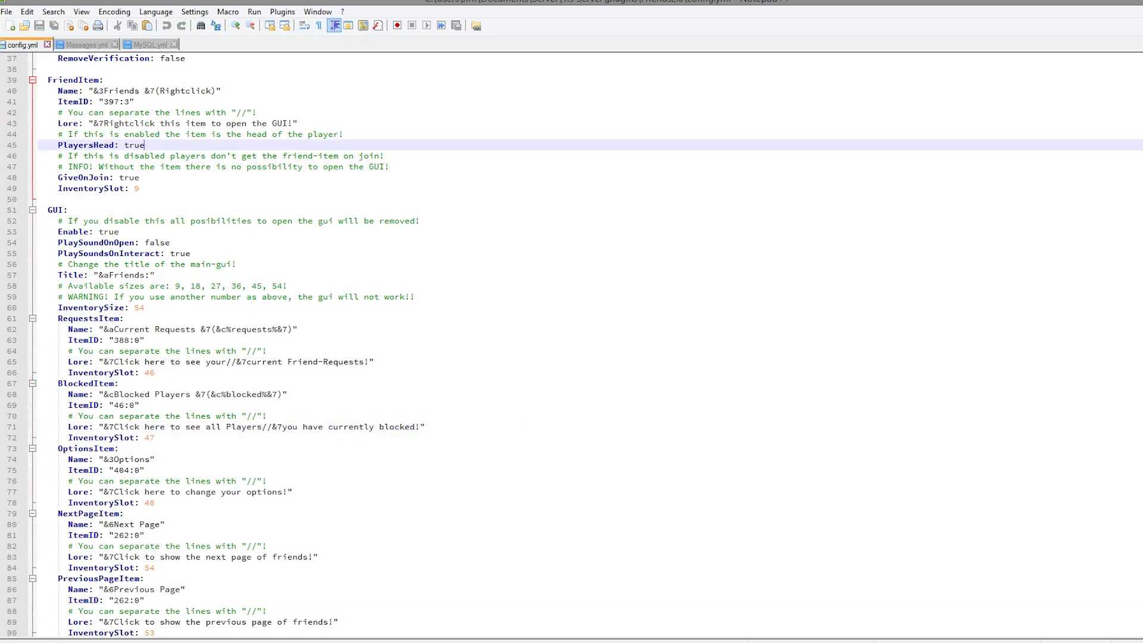
scroll(571, 345, down, 20)
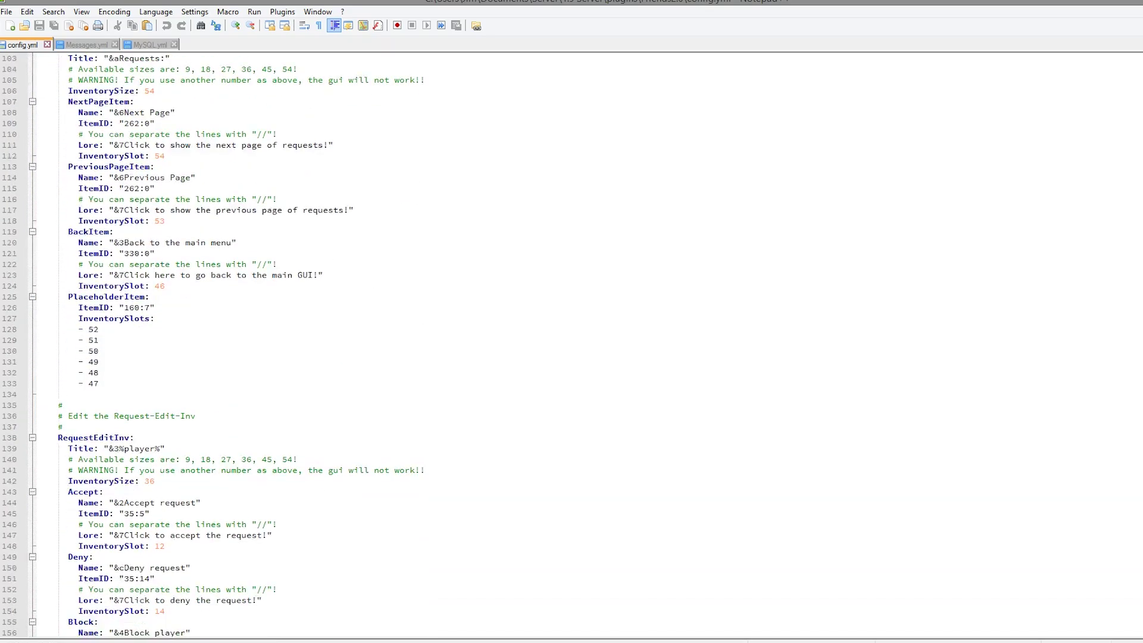
scroll(571, 346, up, 3)
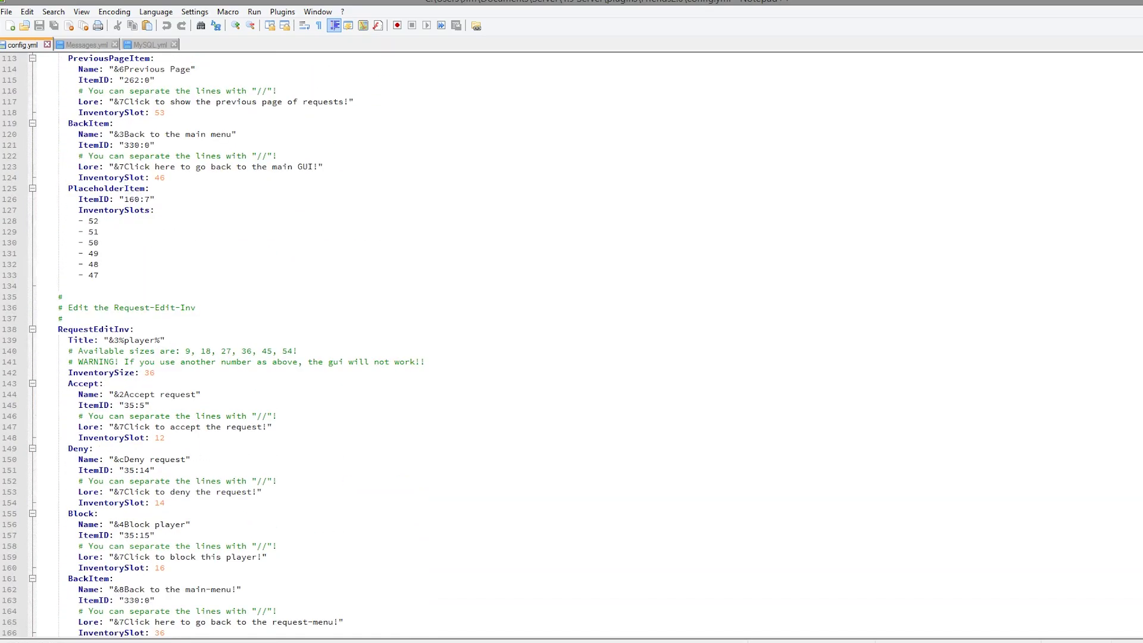
scroll(572, 346, down, 15)
scroll(1139, 545, down, 20)
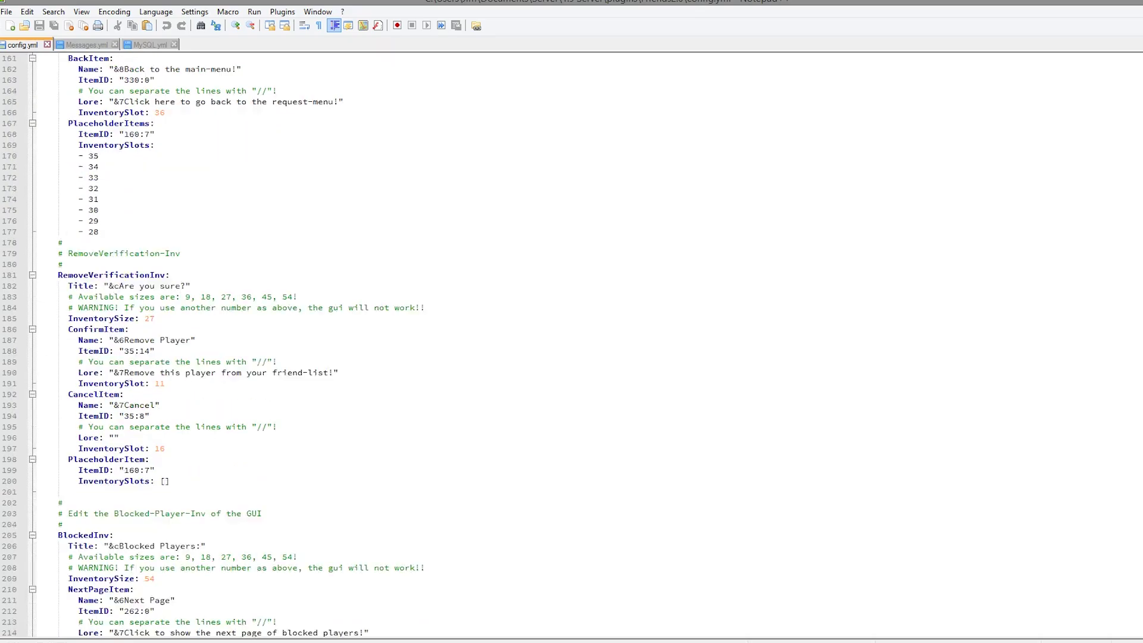
scroll(1139, 545, down, 4)
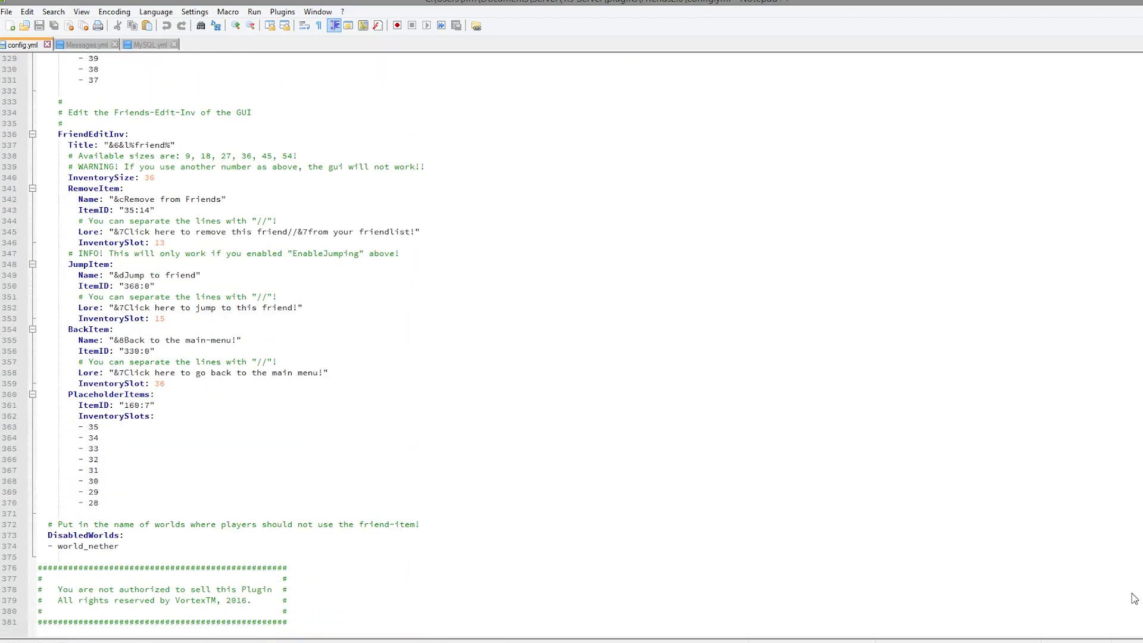
drag(100, 470, 37, 69)
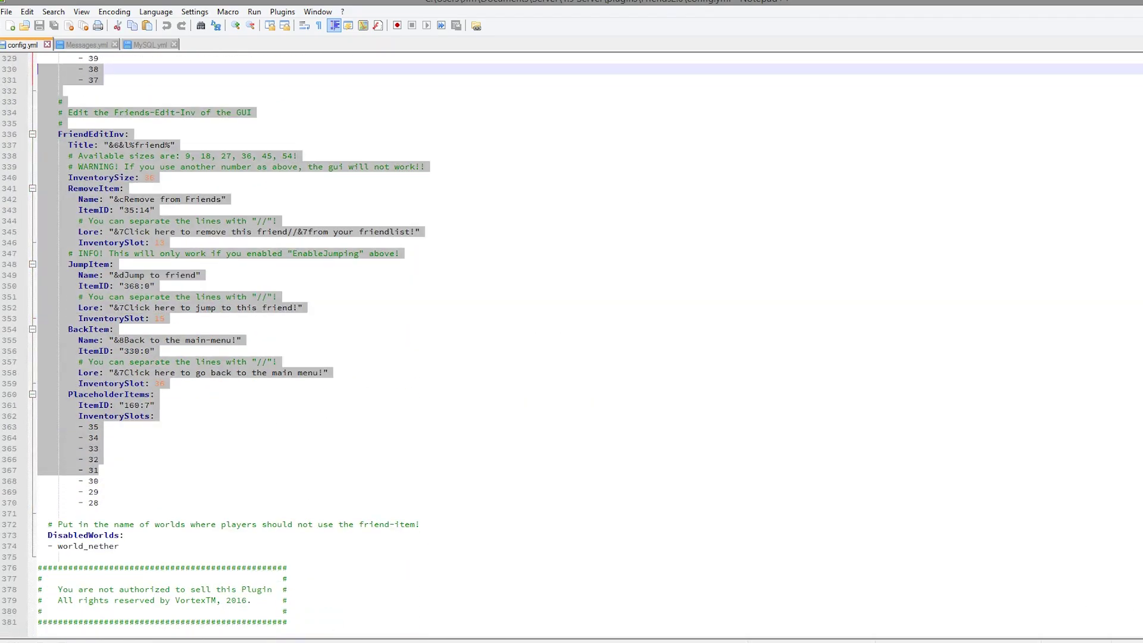
click(399, 338)
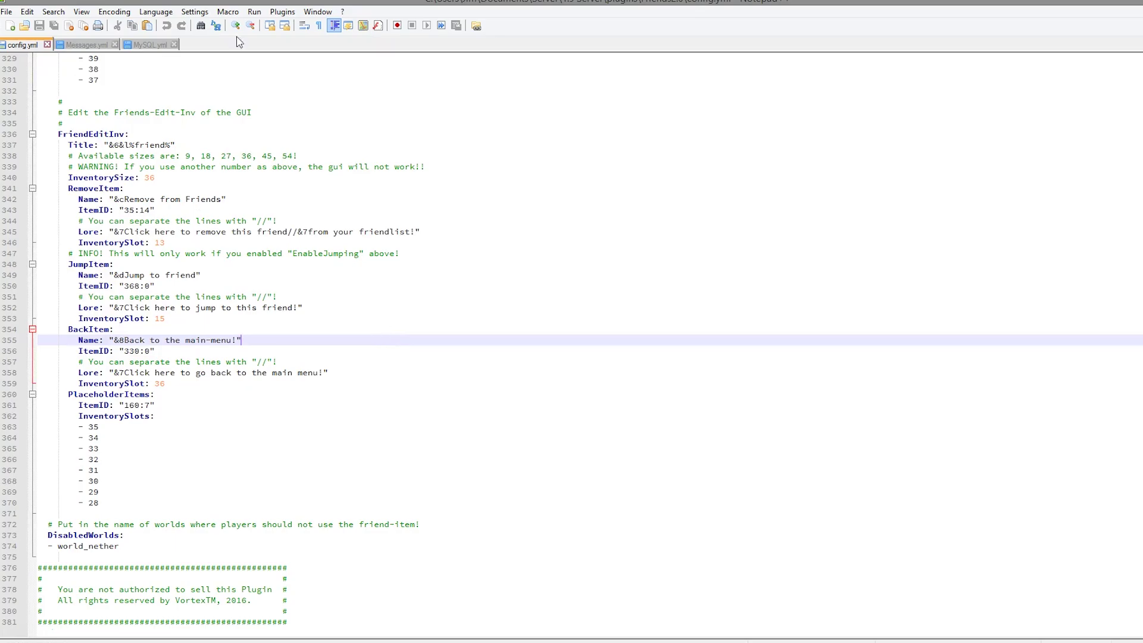
Add rpgworld as a new list entry below world_nether under DisabledWorlds, and save the config file.
drag(158, 545, 39, 514)
click(237, 537)
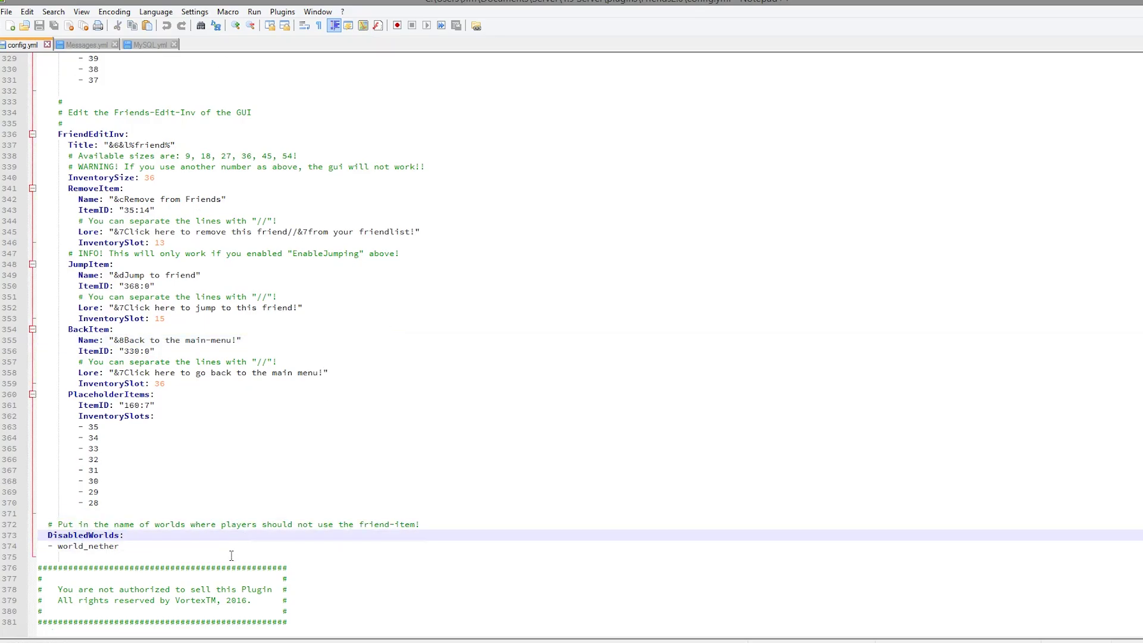
key(Down)
key(Return)
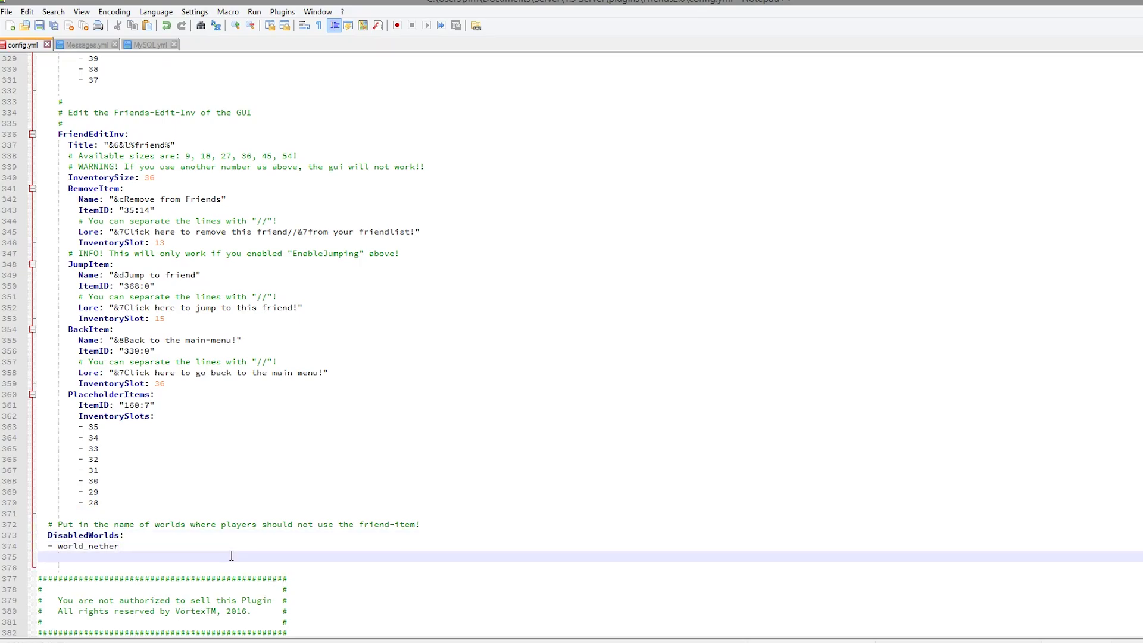
key(BackSpace)
text(r)
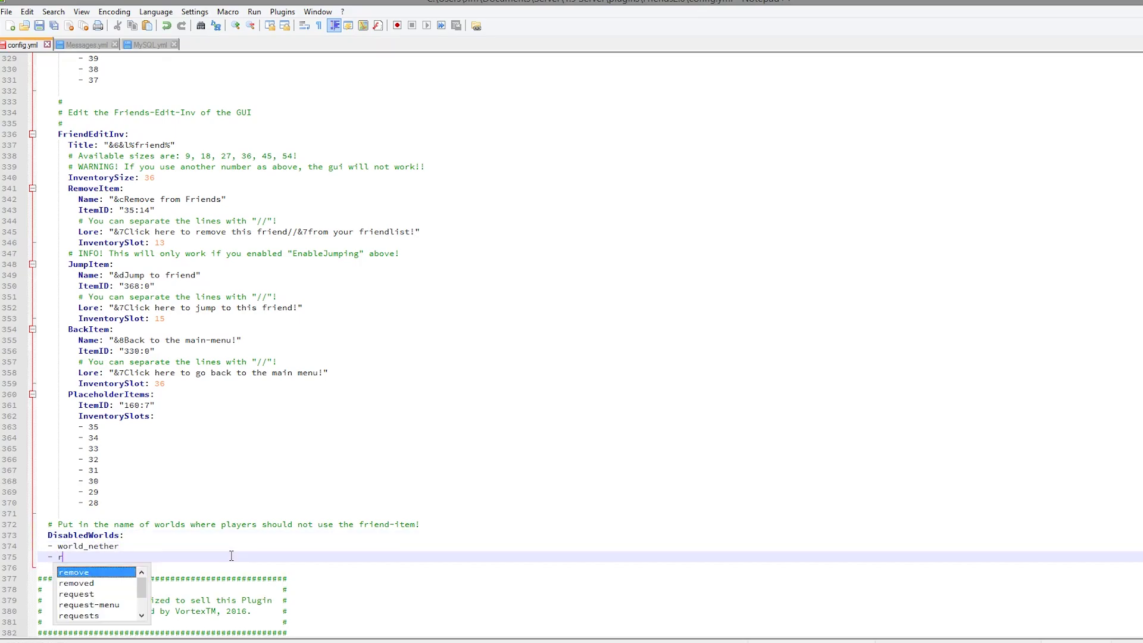
text(pgworld)
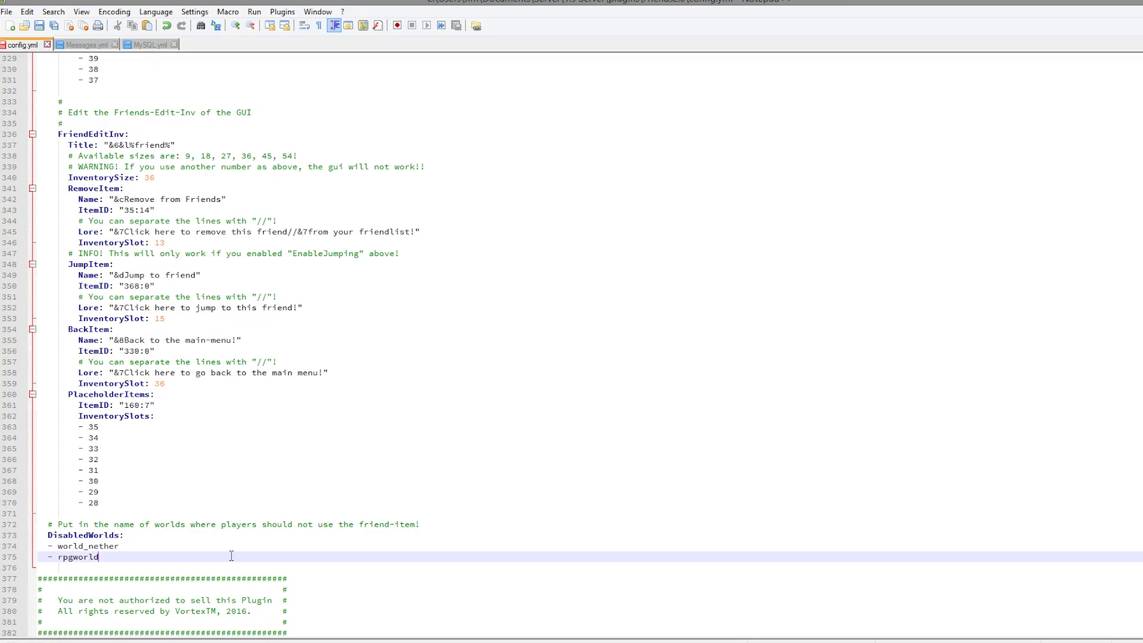
key(ctrl+s)
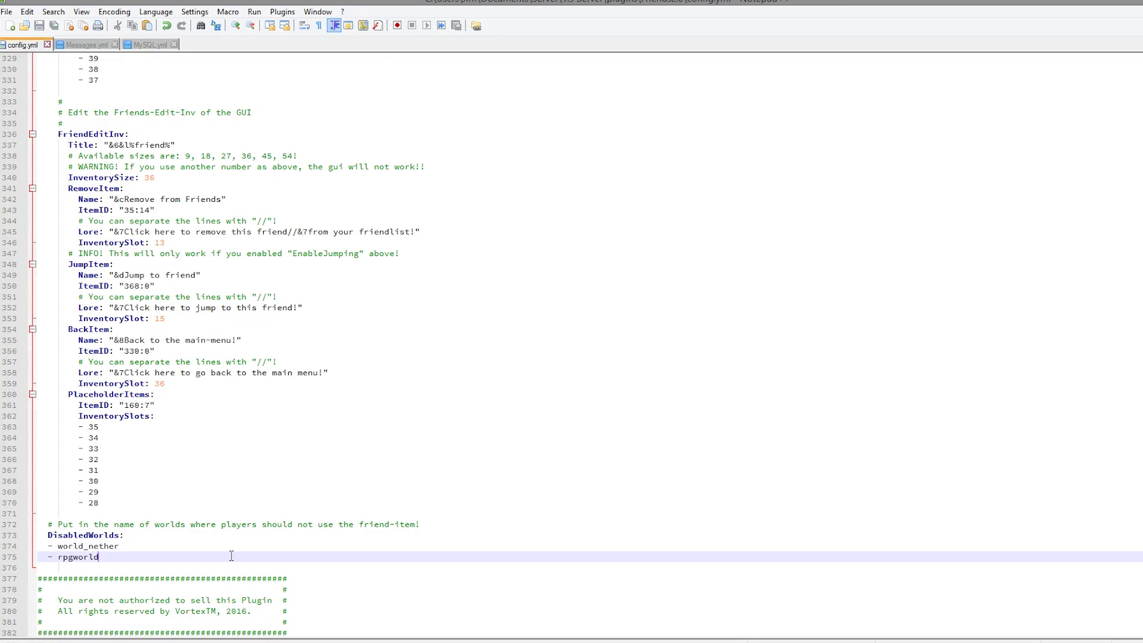